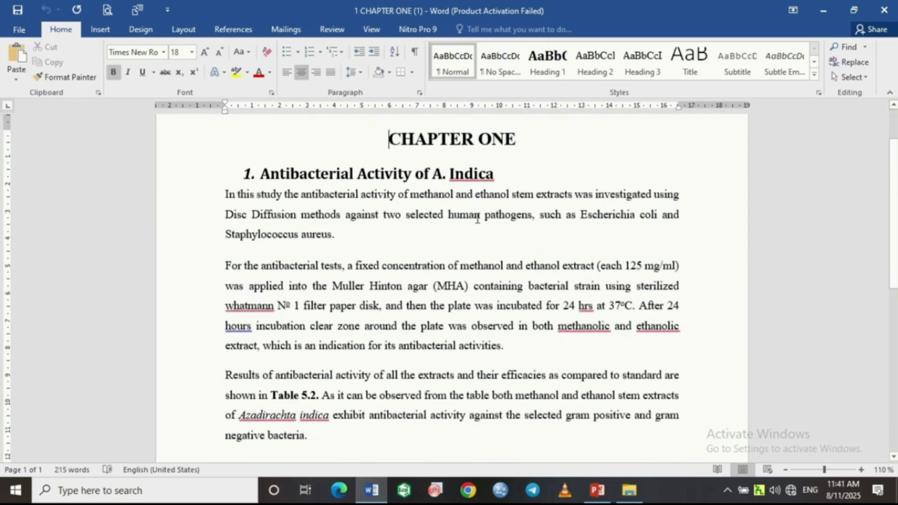
# Insert a page break at the end of the Chapter One document, after the last paragraph.
pyautogui.scroll(-3, 477, 218)
pyautogui.scroll(-3, 478, 218)
pyautogui.scroll(6, 477, 218)
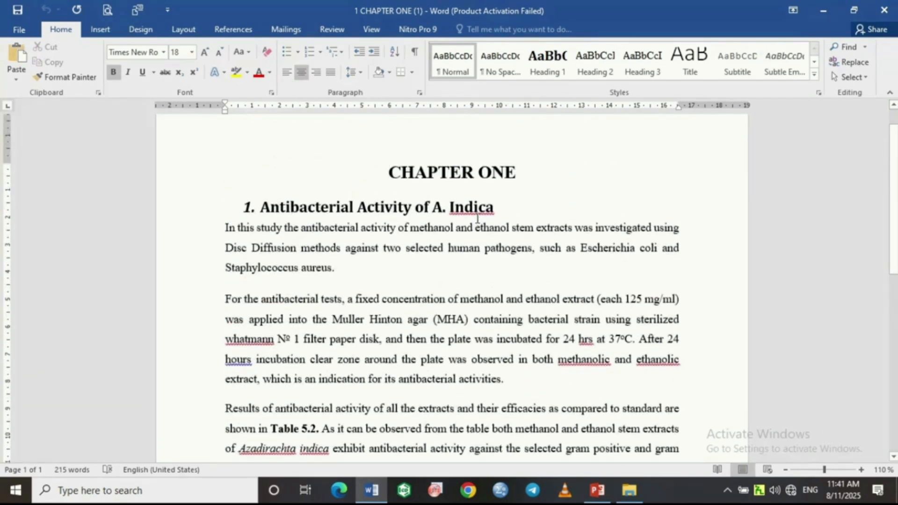
pyautogui.hotkey('ctrl', 'End')
pyautogui.click(100, 30)
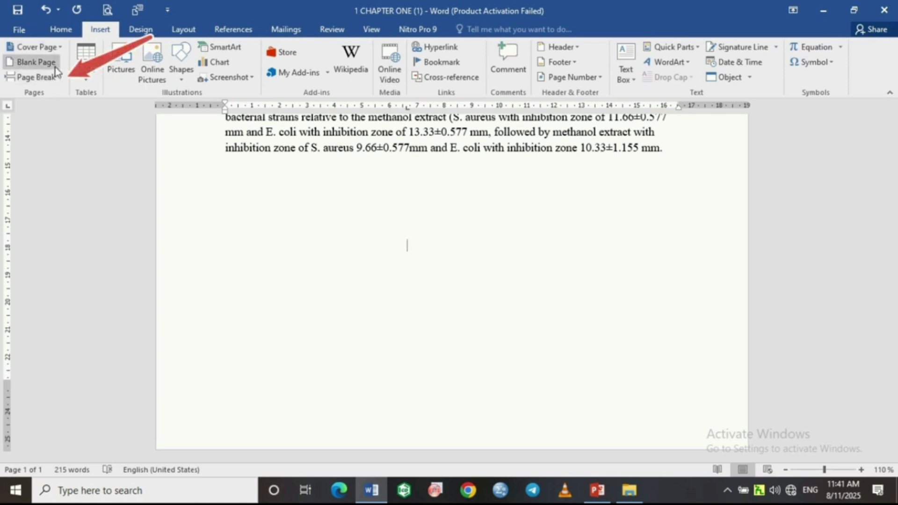
pyautogui.click(49, 80)
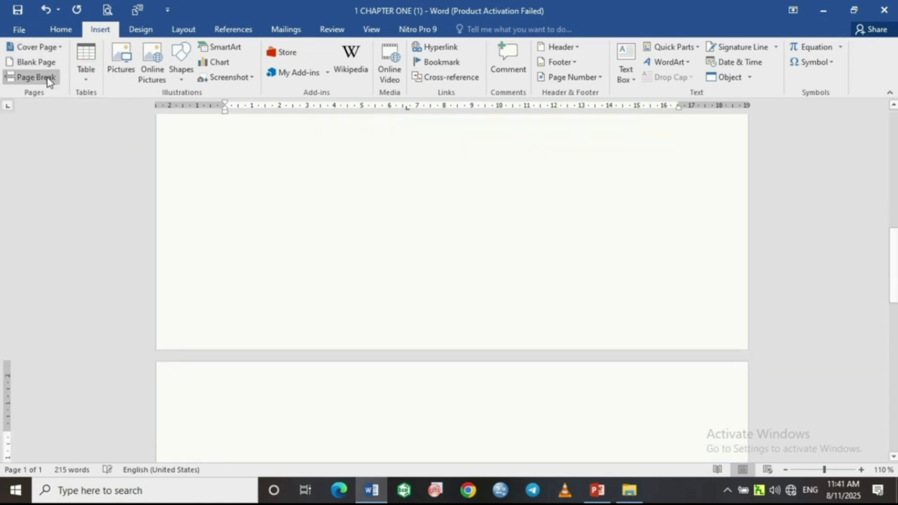
# Insert the text of the files "2 Chapter Two" and "3 CHAPTER three" on the new page.
pyautogui.scroll(10, 425, 221)
pyautogui.scroll(-8, 448, 255)
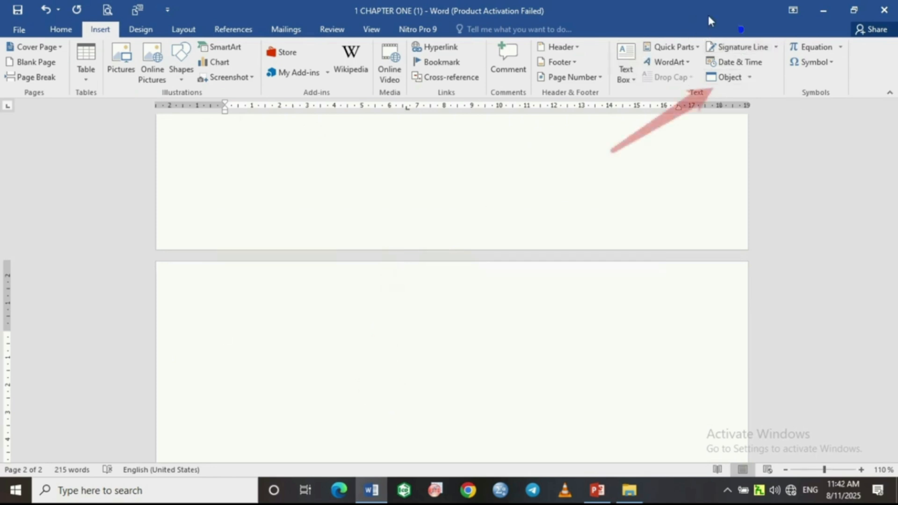
pyautogui.click(749, 78)
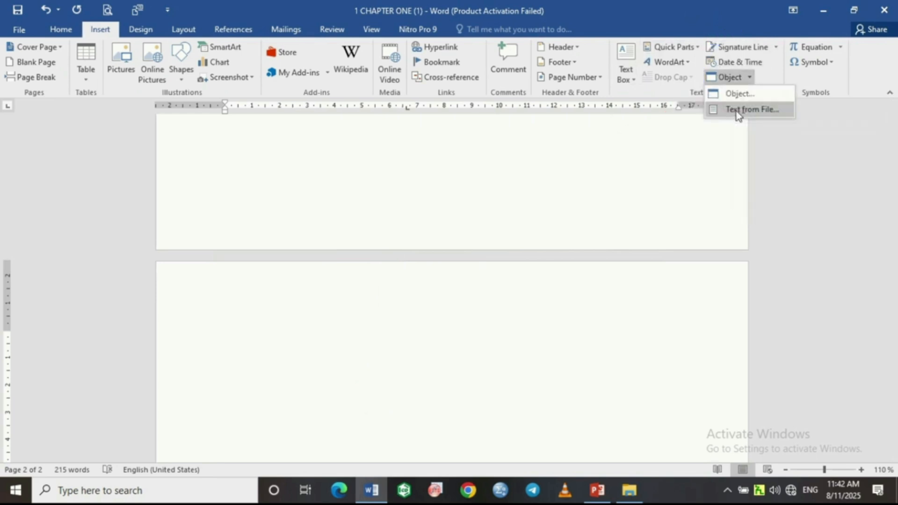
pyautogui.click(738, 111)
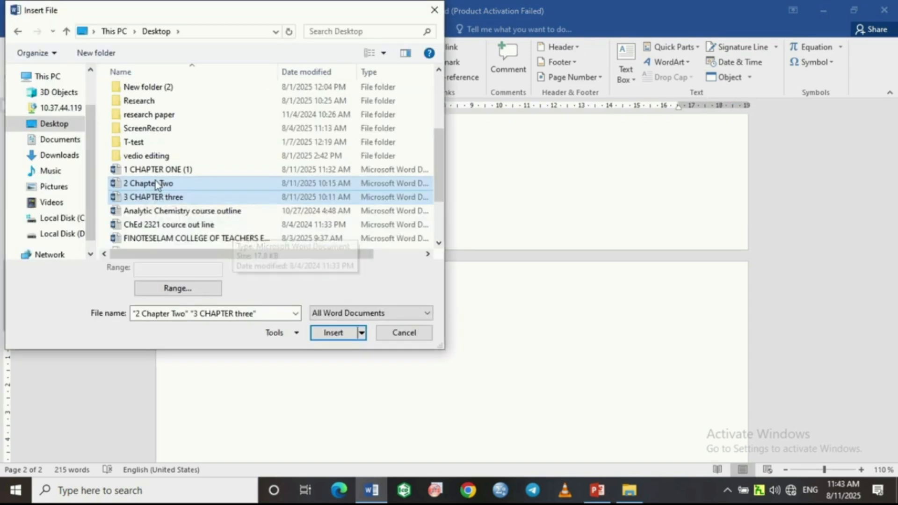
pyautogui.click(333, 333)
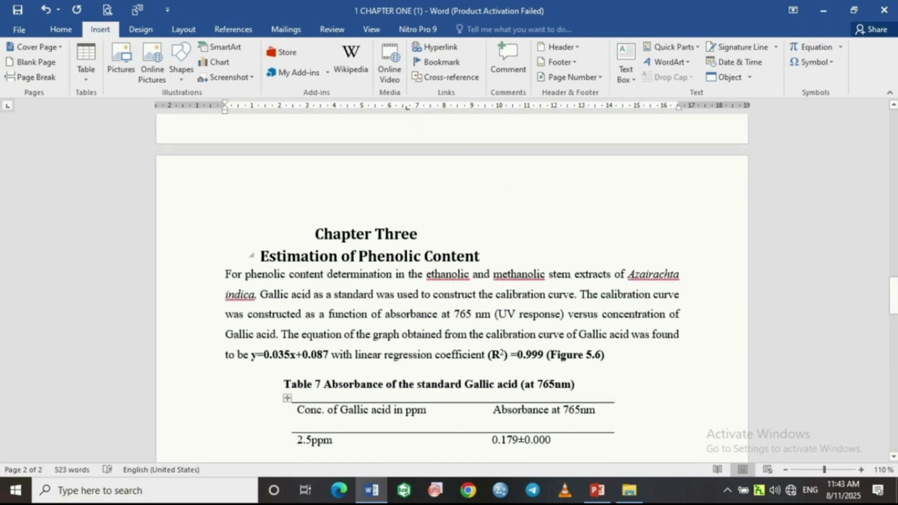
pyautogui.scroll(3, 453, 251)
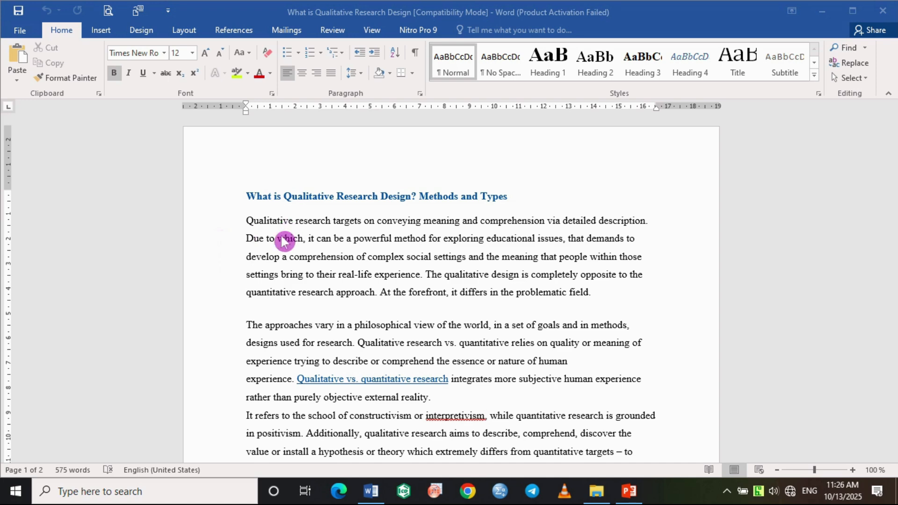
# Apply the Heading 1 style to the title "What is Qualitative Research Design? Methods and Types".
pyautogui.scroll(-8, 316, 296)
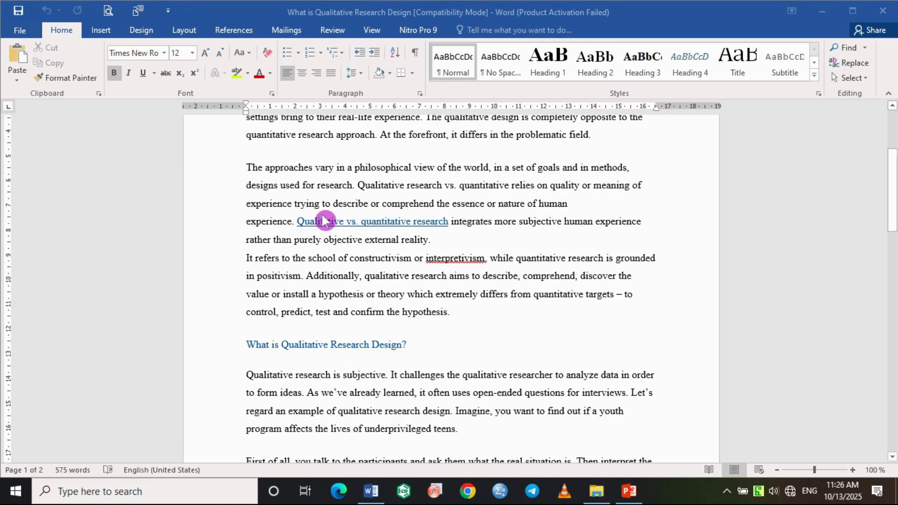
pyautogui.scroll(-15, 346, 308)
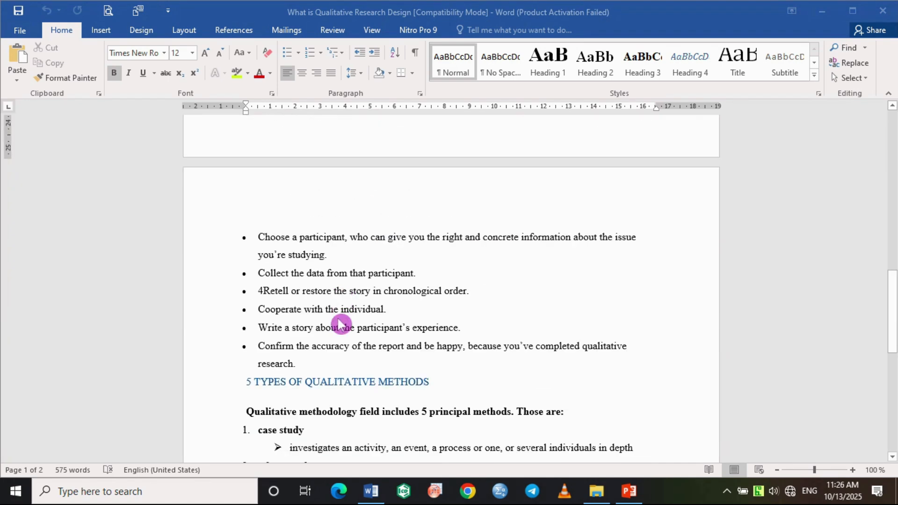
pyautogui.scroll(12, 340, 317)
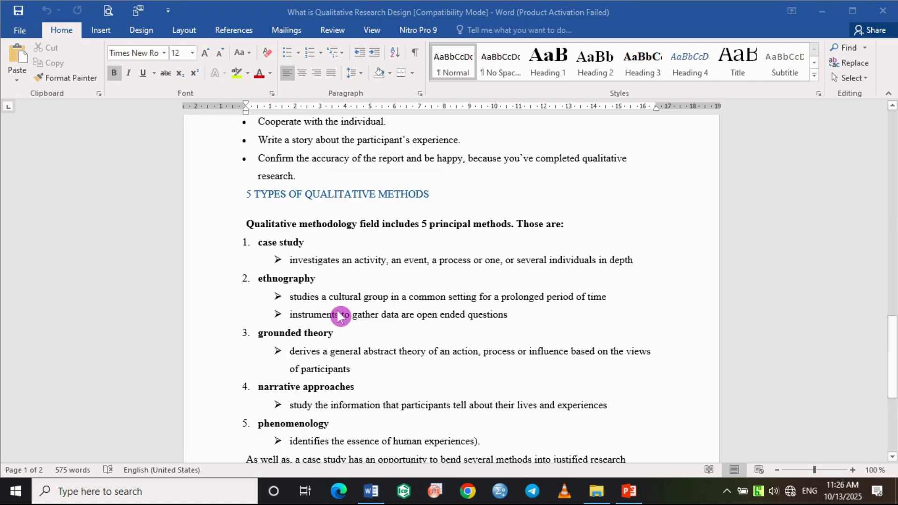
pyautogui.scroll(11, 320, 302)
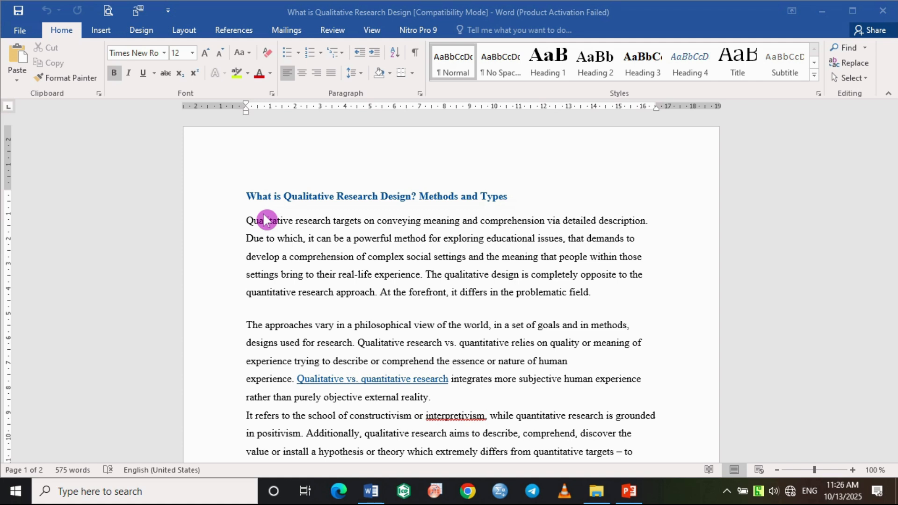
pyautogui.click(249, 191)
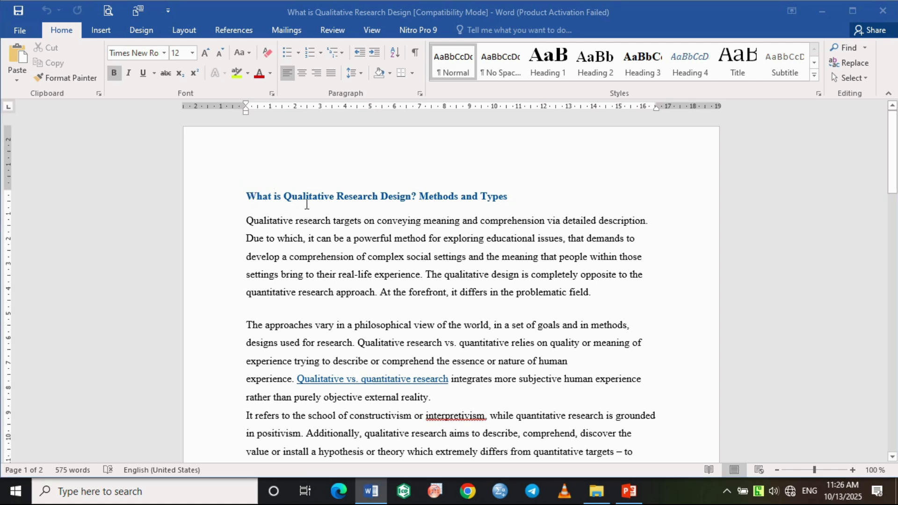
pyautogui.moveTo(513, 196); pyautogui.dragTo(234, 199)
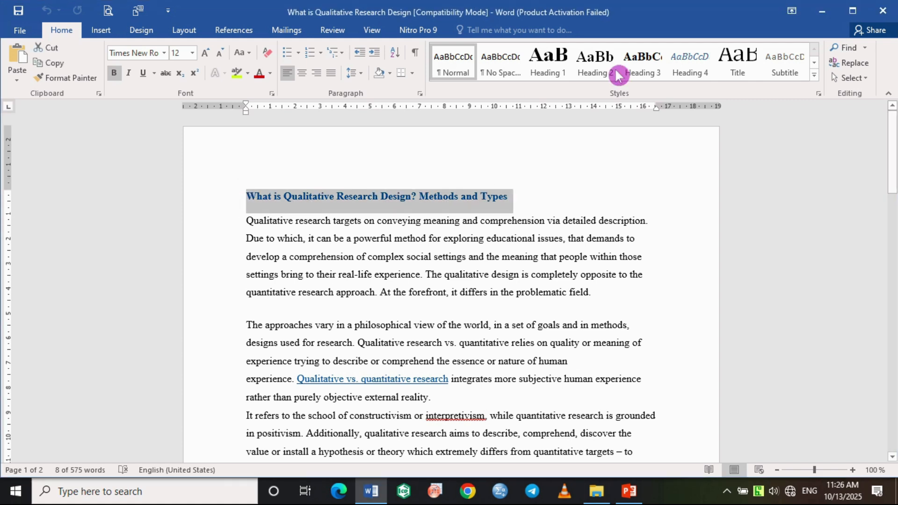
pyautogui.click(551, 68)
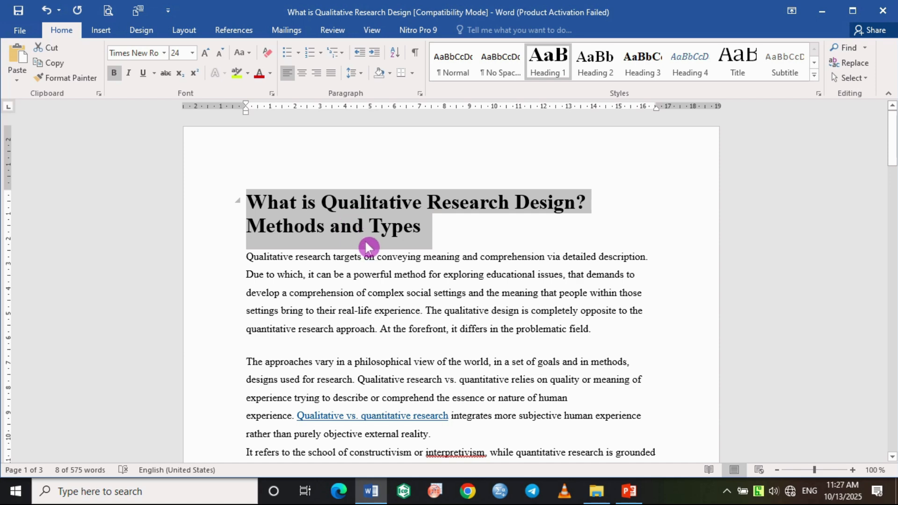
# Apply the Heading 1 style to the blue section heading "What is Qualitative Research Design?".
pyautogui.scroll(-3, 368, 246)
pyautogui.scroll(-2, 369, 244)
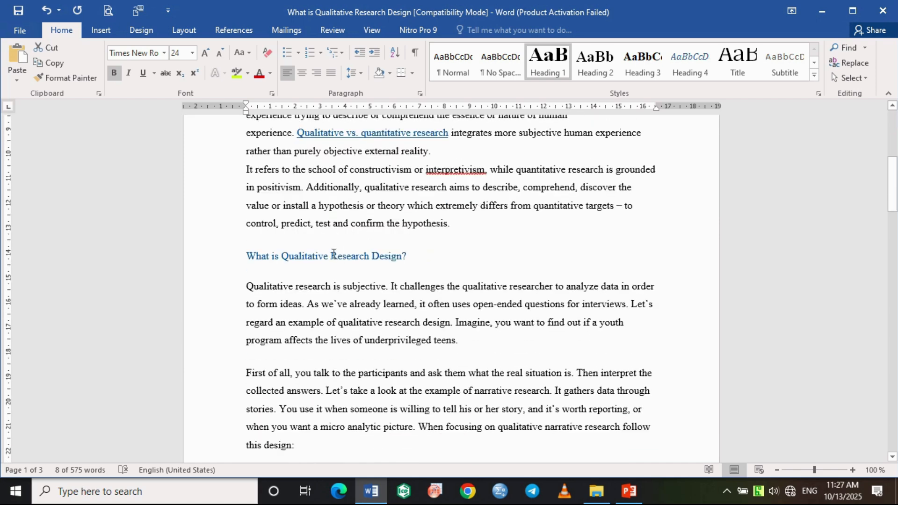
pyautogui.click(247, 259)
pyautogui.moveTo(248, 259); pyautogui.dragTo(426, 261)
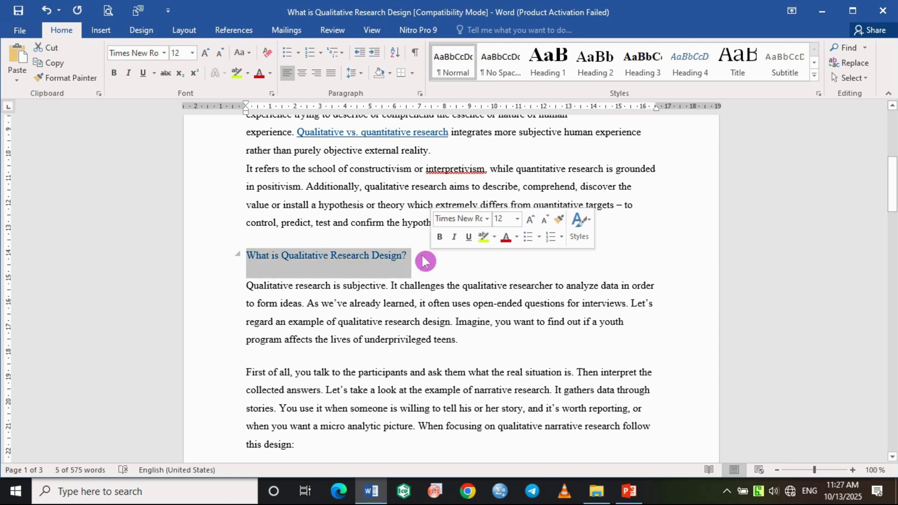
pyautogui.click(545, 72)
pyautogui.scroll(5, 421, 205)
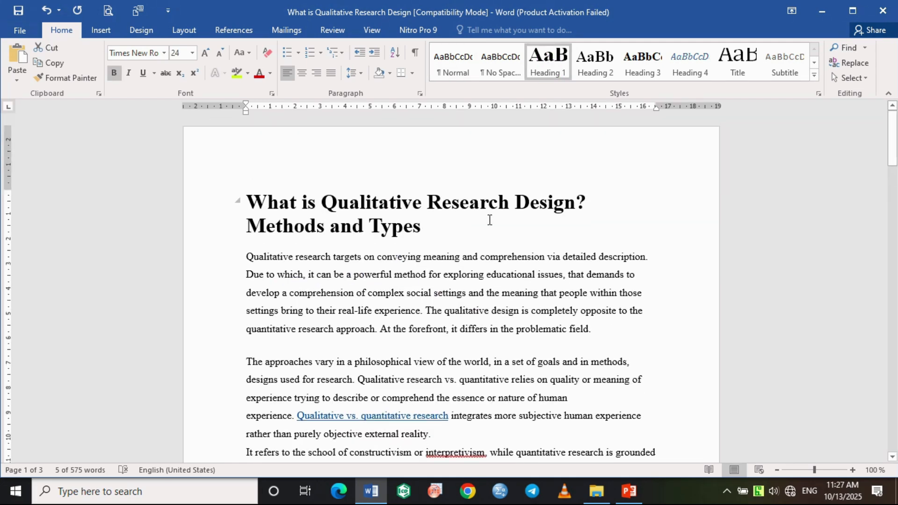
# Apply the Heading 1 style to the section heading "5 TYPES OF QUALITATIVE METHODS".
pyautogui.scroll(-2, 383, 241)
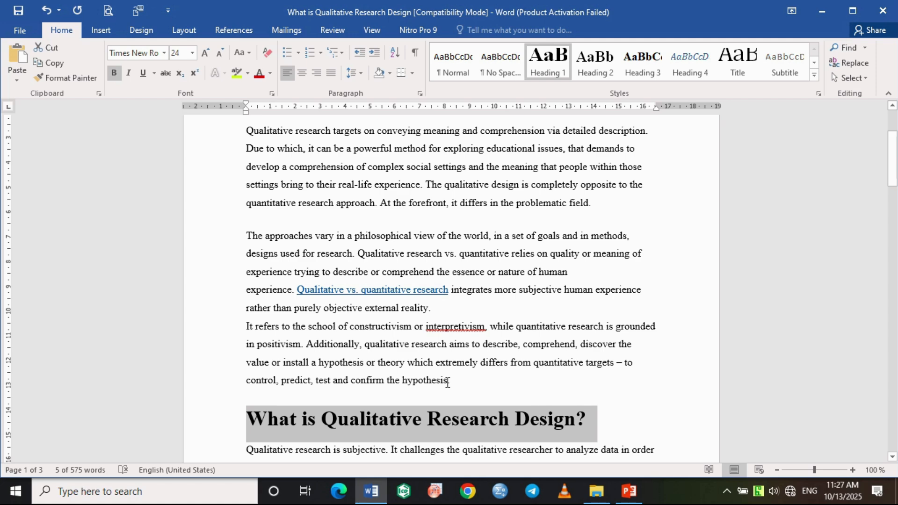
pyautogui.scroll(-2, 410, 354)
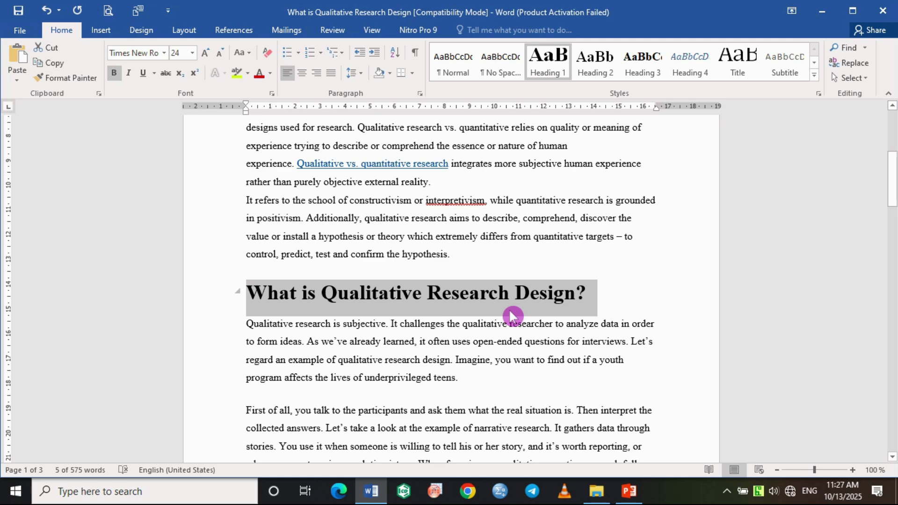
pyautogui.scroll(-3, 454, 318)
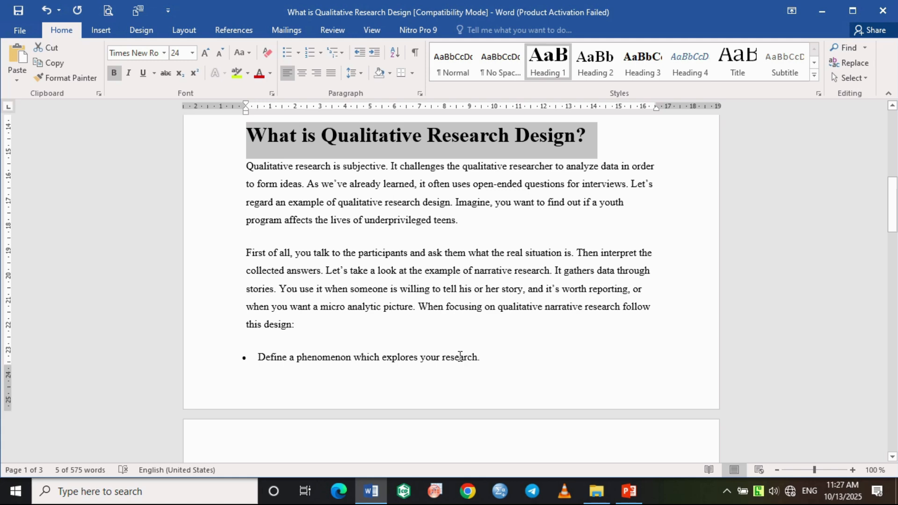
pyautogui.scroll(-6, 470, 360)
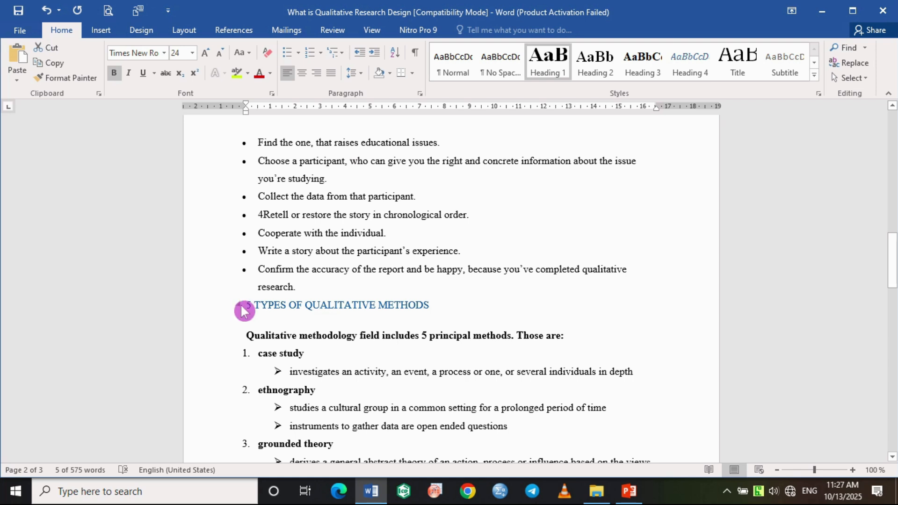
pyautogui.moveTo(248, 305); pyautogui.dragTo(453, 314)
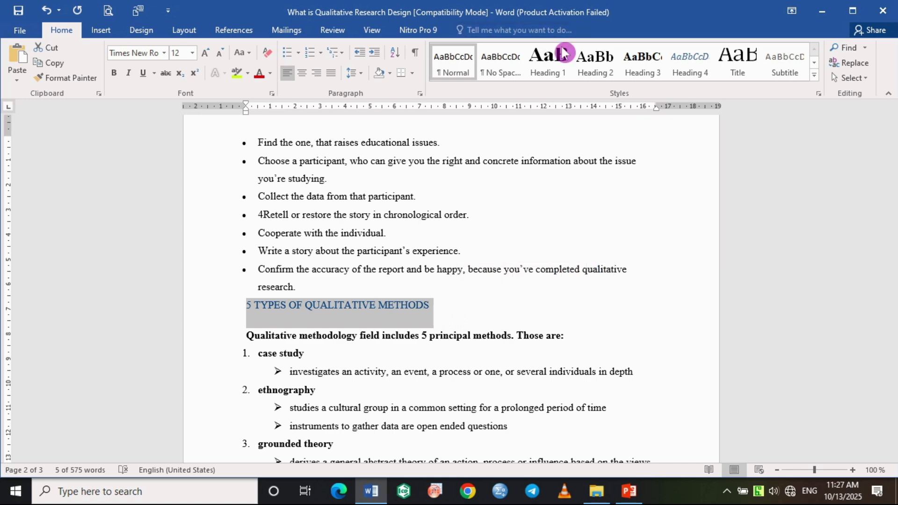
pyautogui.click(545, 72)
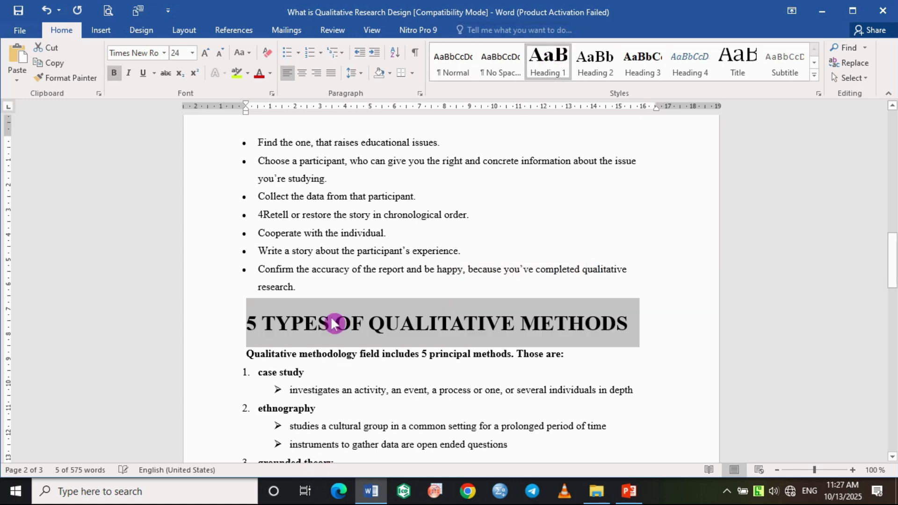
# Look through the rest of the document for section headings that still need a heading style.
pyautogui.scroll(5, 352, 134)
pyautogui.scroll(4, 352, 135)
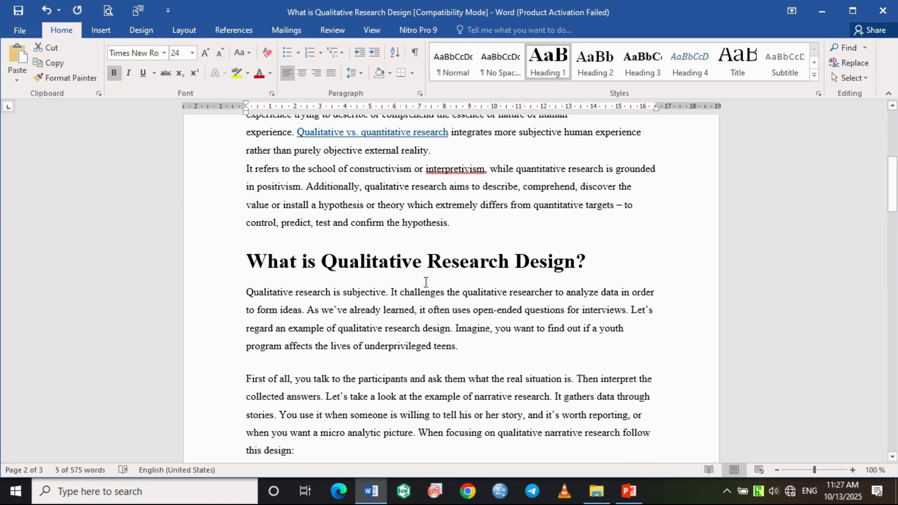
pyautogui.scroll(-9, 478, 284)
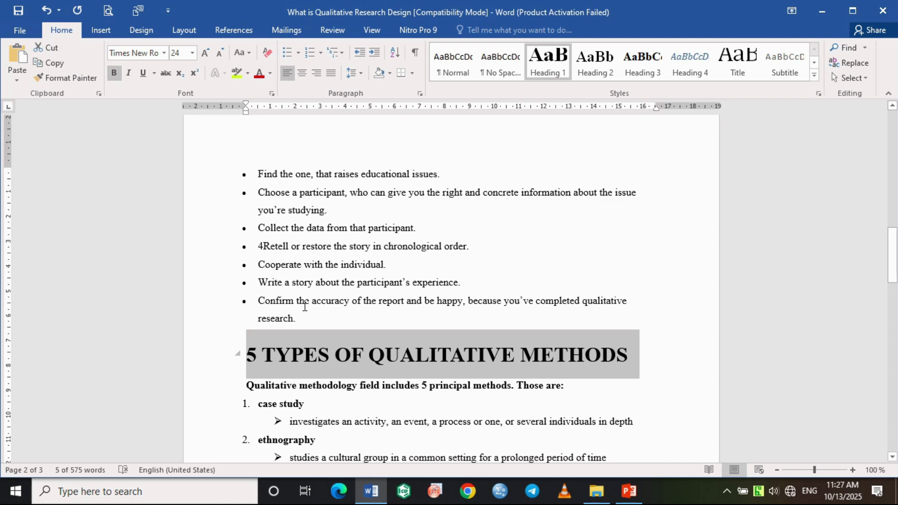
pyautogui.scroll(-3, 361, 325)
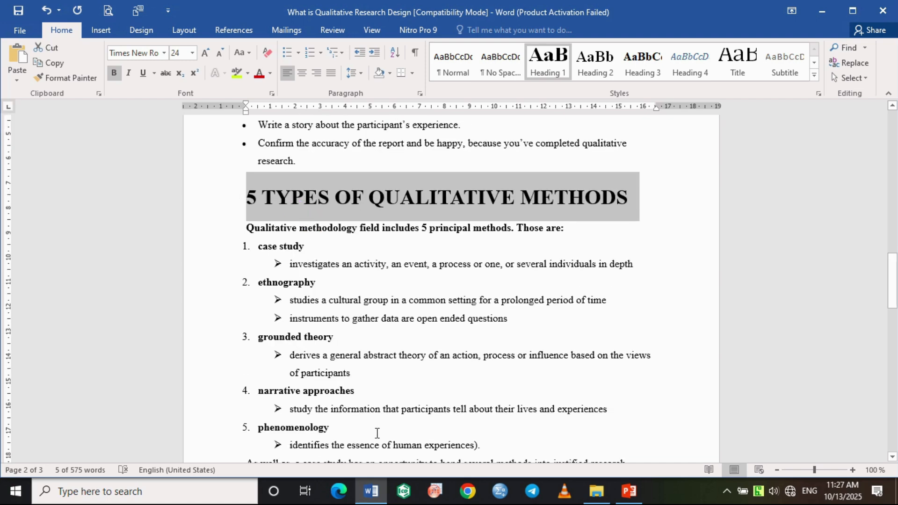
pyautogui.scroll(-5, 377, 433)
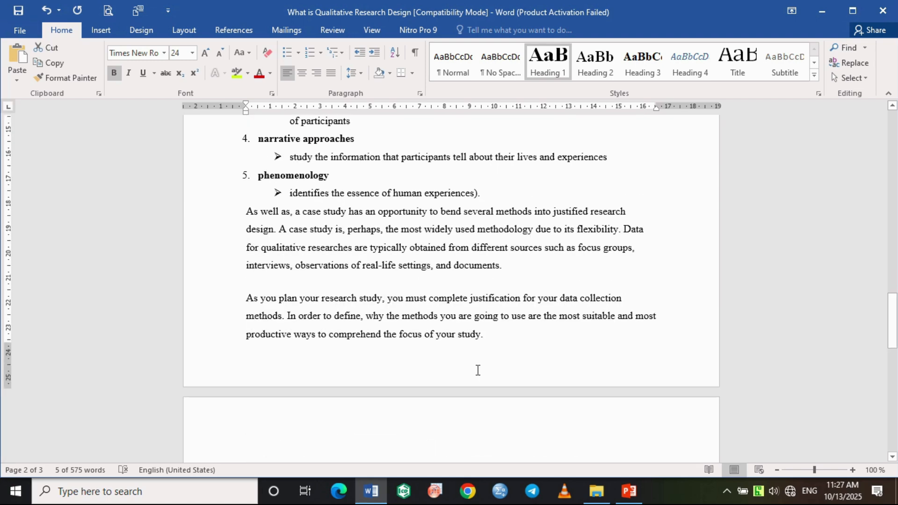
pyautogui.scroll(-2, 477, 371)
pyautogui.scroll(2, 457, 246)
pyautogui.scroll(6, 454, 244)
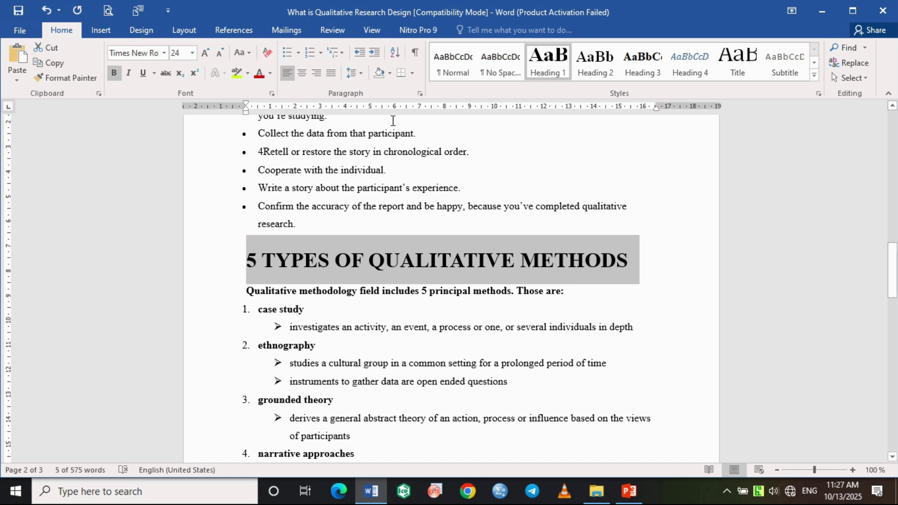
# Switch the document to Outline view and check the three Heading 1 sections.
pyautogui.click(377, 30)
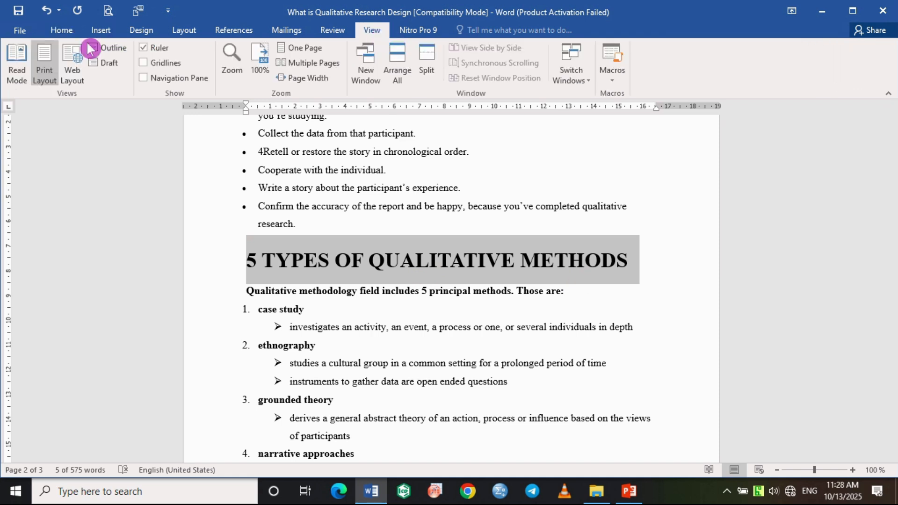
pyautogui.click(112, 47)
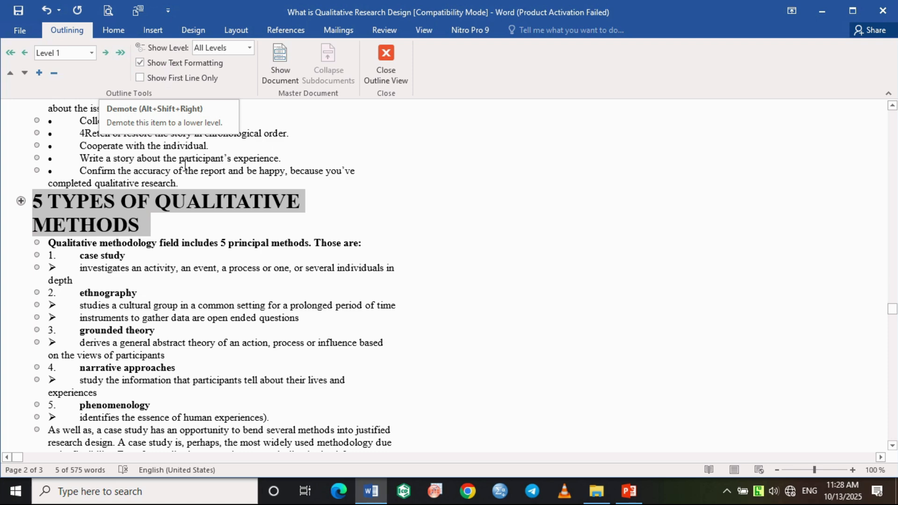
pyautogui.scroll(8, 164, 228)
pyautogui.scroll(4, 164, 228)
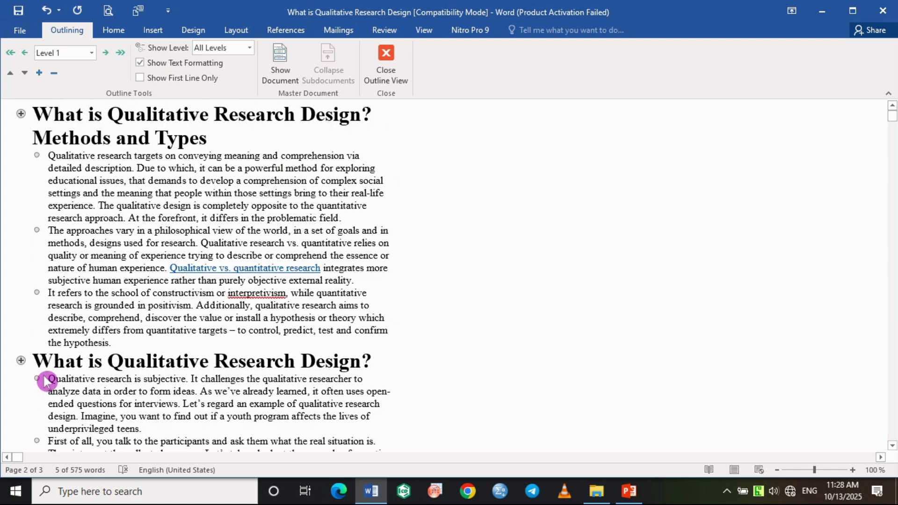
pyautogui.scroll(-11, 44, 379)
pyautogui.scroll(11, 60, 366)
# Show the master document tools and create a subdocument from the section "What is Qualitative Research Design? Methods and Types".
pyautogui.click(285, 62)
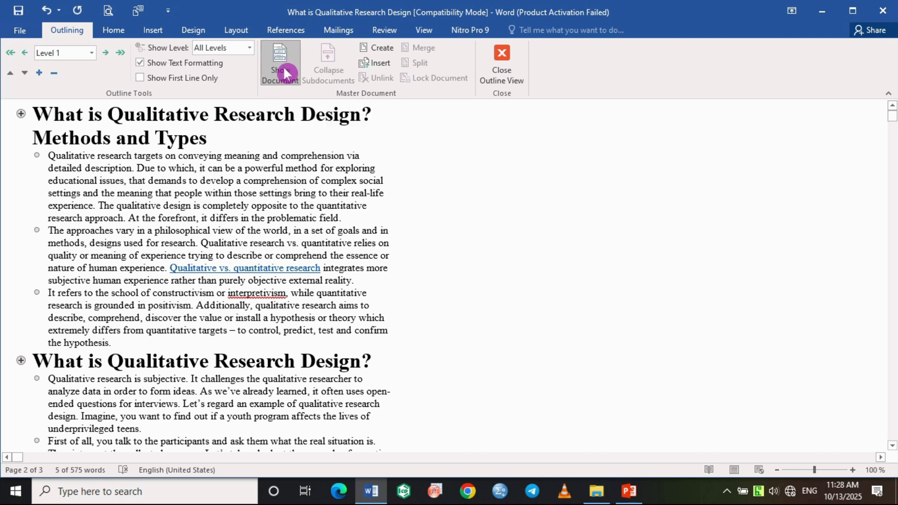
pyautogui.click(20, 114)
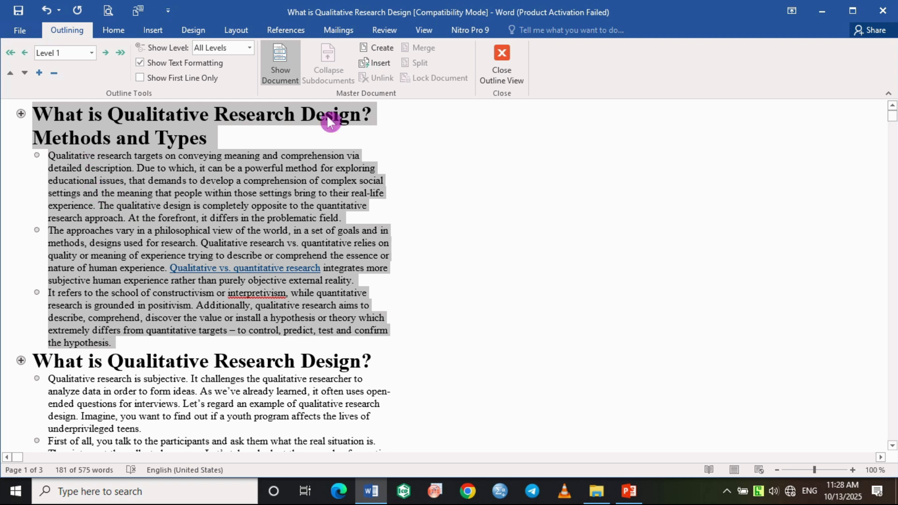
pyautogui.click(373, 47)
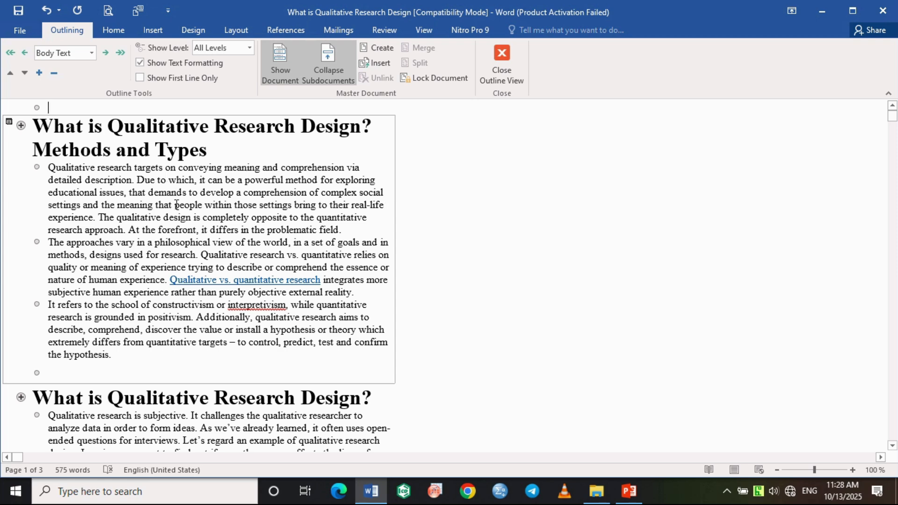
# Create a subdocument from the second section, "What is Qualitative Research Design?".
pyautogui.scroll(-4, 177, 207)
pyautogui.scroll(-2, 117, 276)
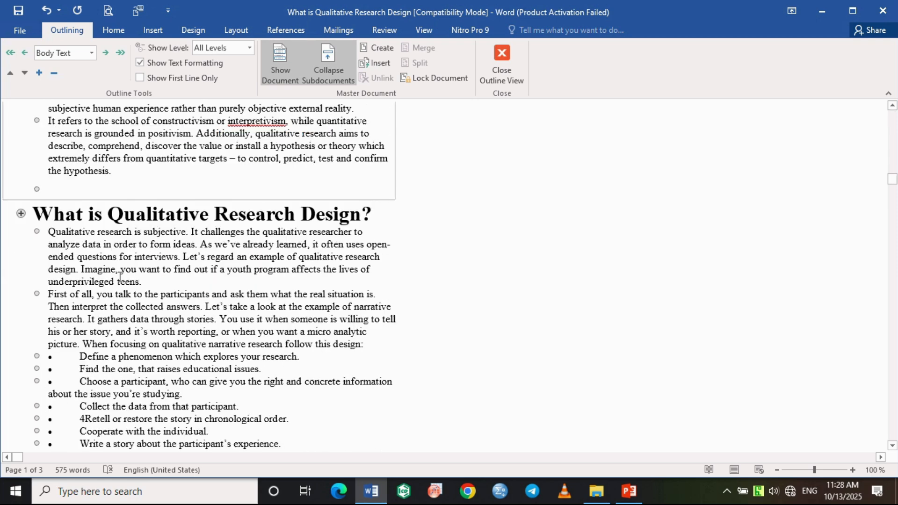
pyautogui.click(20, 176)
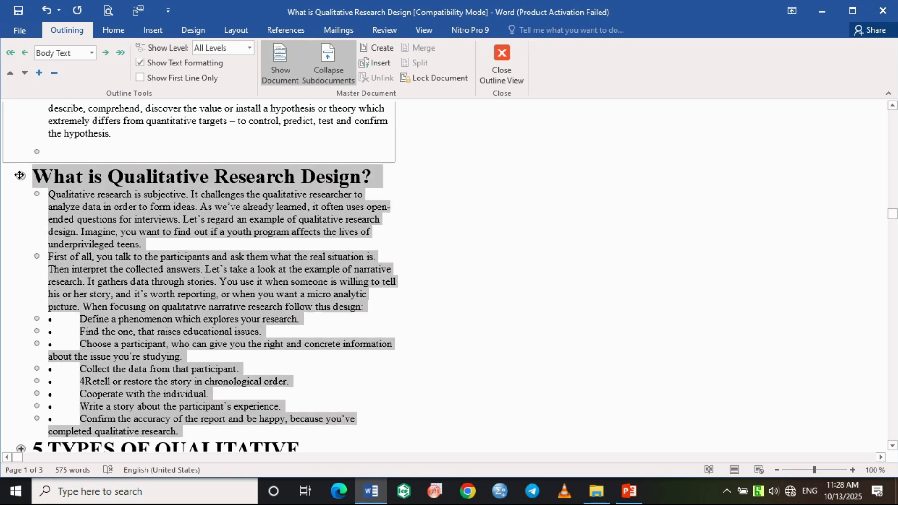
pyautogui.click(381, 47)
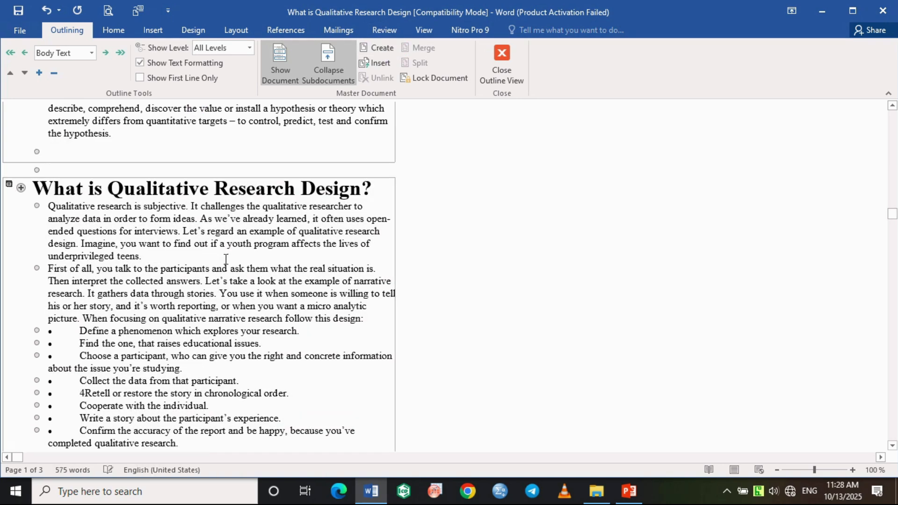
# Create a subdocument from the section "5 TYPES OF QUALITATIVE METHODS" and check the resulting subdocument frames.
pyautogui.scroll(-12, 226, 262)
pyautogui.scroll(5, 112, 215)
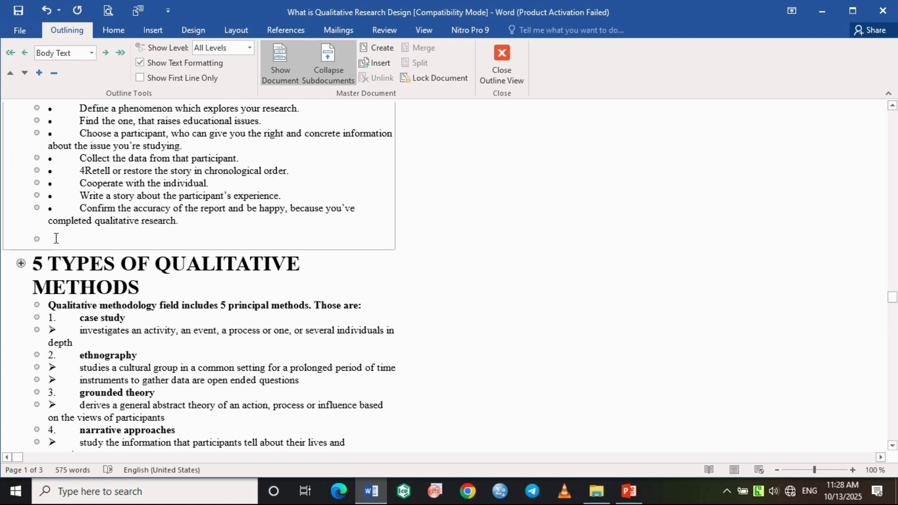
pyautogui.click(20, 264)
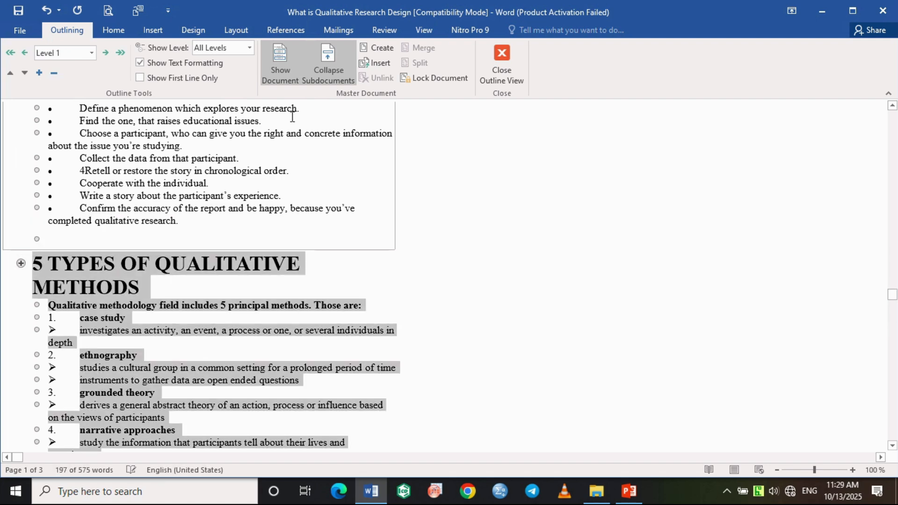
pyautogui.click(377, 47)
pyautogui.scroll(15, 308, 270)
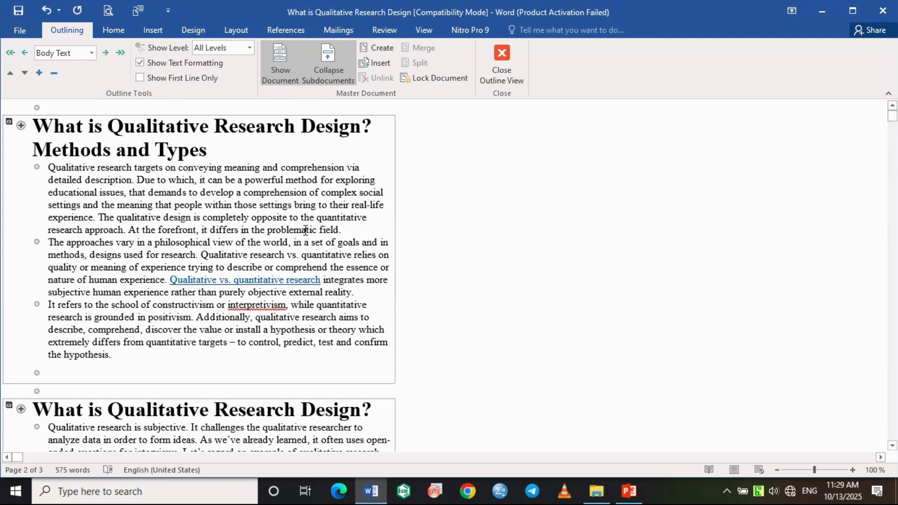
pyautogui.scroll(-5, 307, 209)
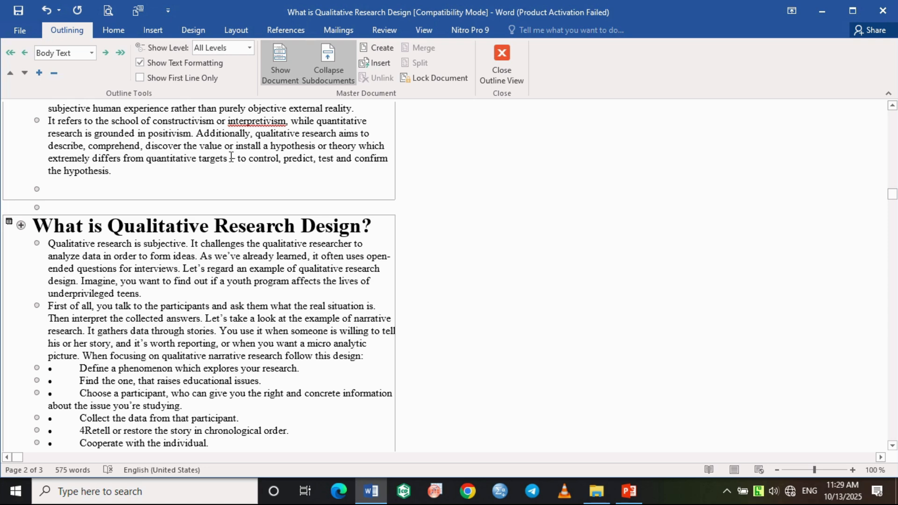
# Start saving the master document to the Desktop folder as a Word Document, without replacing the existing file of the same name.
pyautogui.click(29, 34)
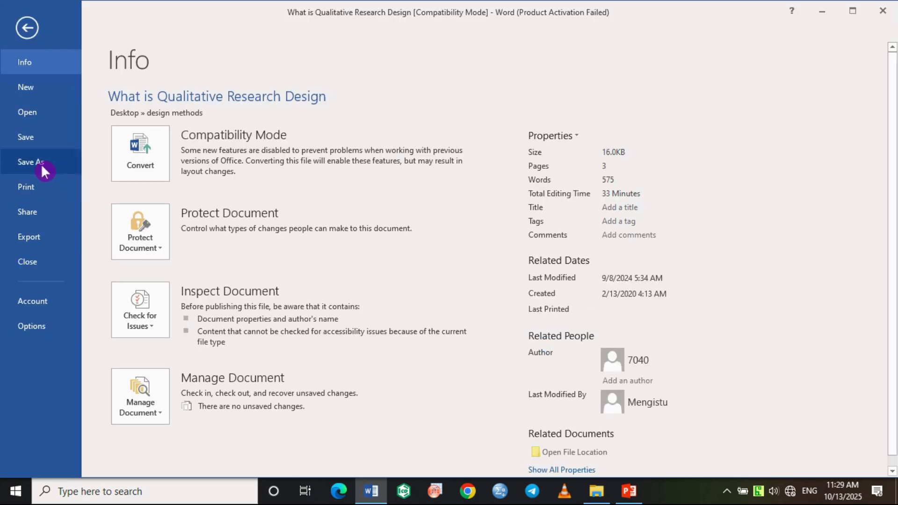
pyautogui.click(27, 29)
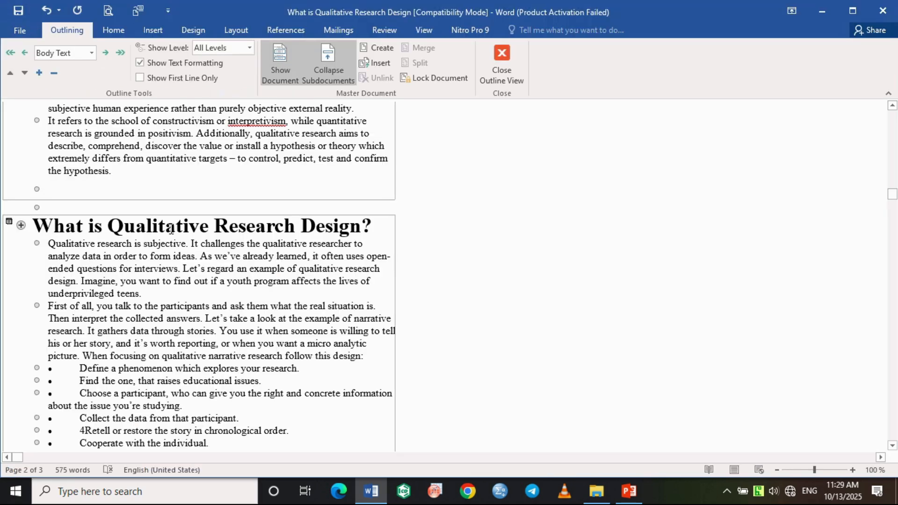
pyautogui.click(22, 30)
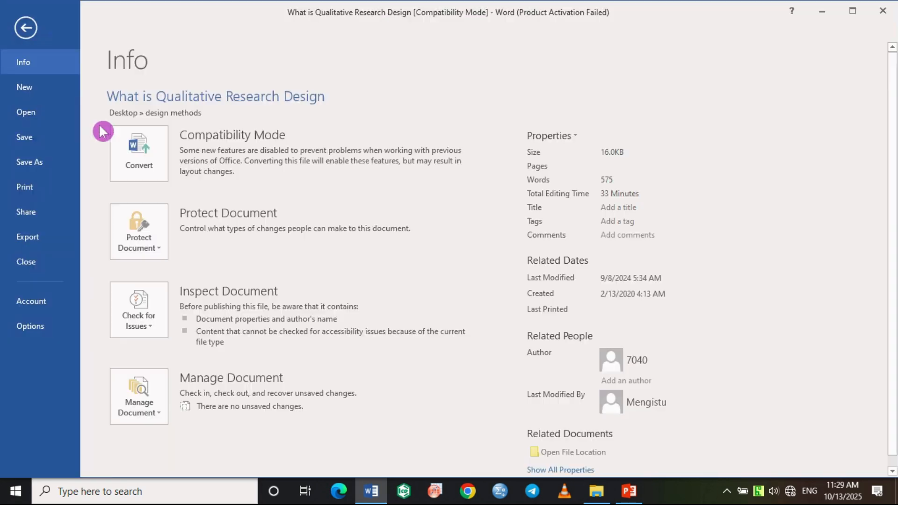
pyautogui.click(31, 165)
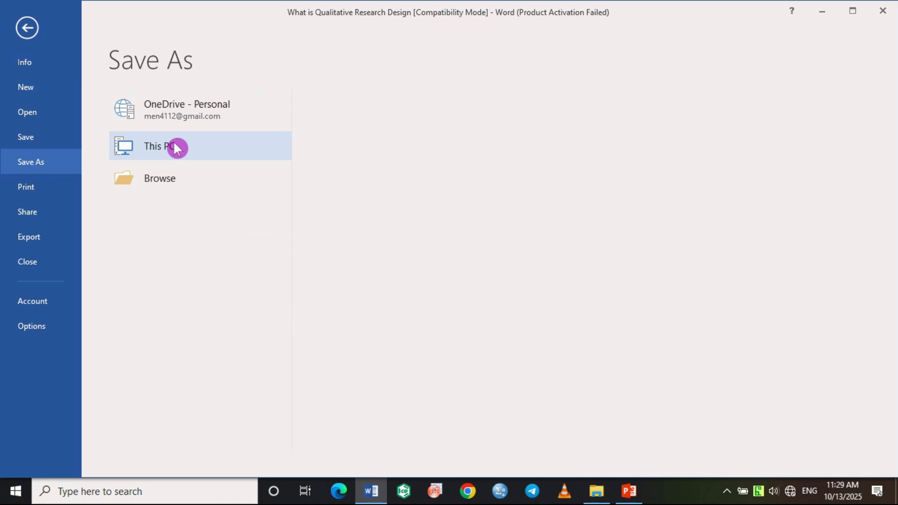
pyautogui.click(175, 146)
pyautogui.click(372, 184)
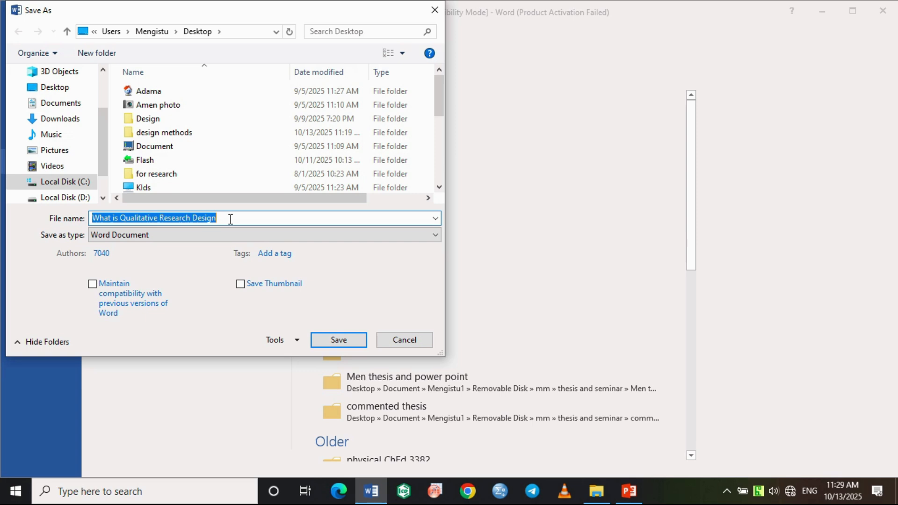
pyautogui.click(350, 342)
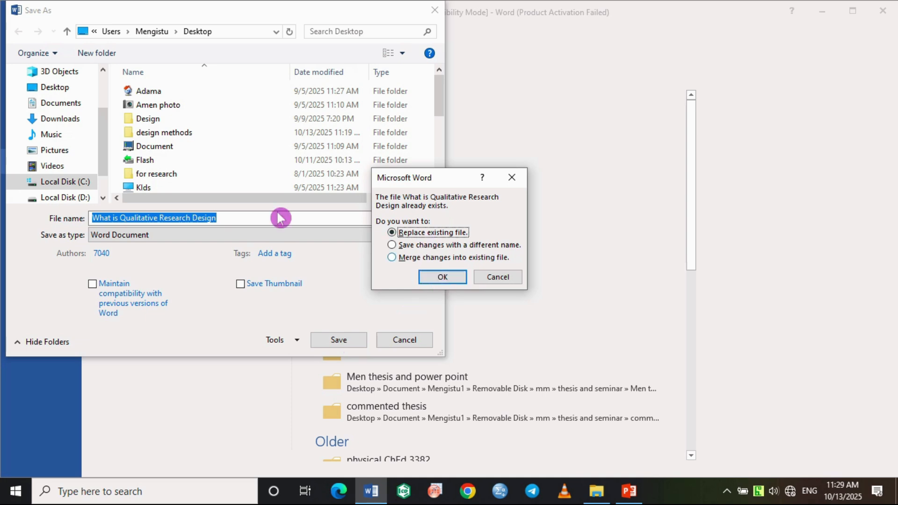
pyautogui.click(521, 179)
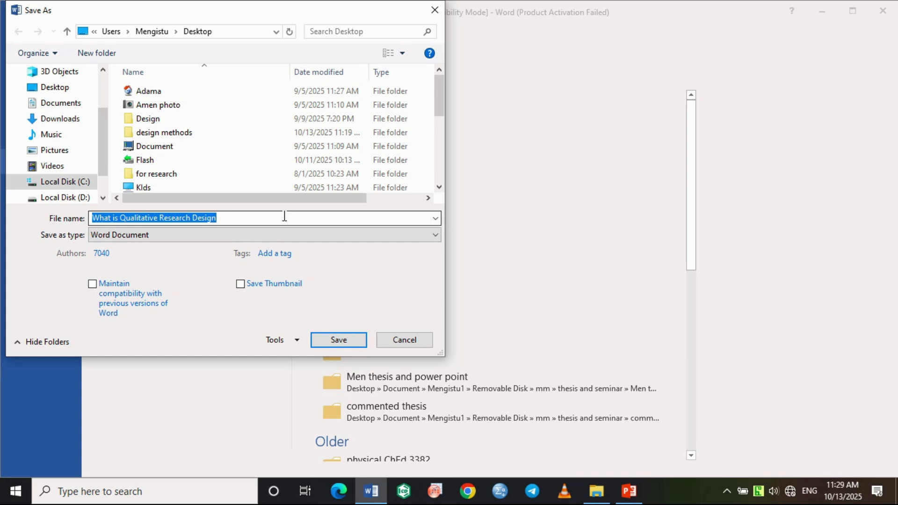
# Shorten the file name to "What is Qualitative" and save the master document on the Desktop.
pyautogui.click(234, 216)
pyautogui.press('BackSpace')
pyautogui.press('BackSpace')
pyautogui.press('BackSpace')
pyautogui.press('BackSpace')
pyautogui.press('BackSpace')
pyautogui.press('BackSpace')
pyautogui.press('BackSpace')
pyautogui.press('BackSpace')
pyautogui.press('BackSpace')
pyautogui.press('BackSpace')
pyautogui.press('BackSpace')
pyautogui.press('BackSpace')
pyautogui.press('BackSpace')
pyautogui.press('BackSpace')
pyautogui.press('BackSpace')
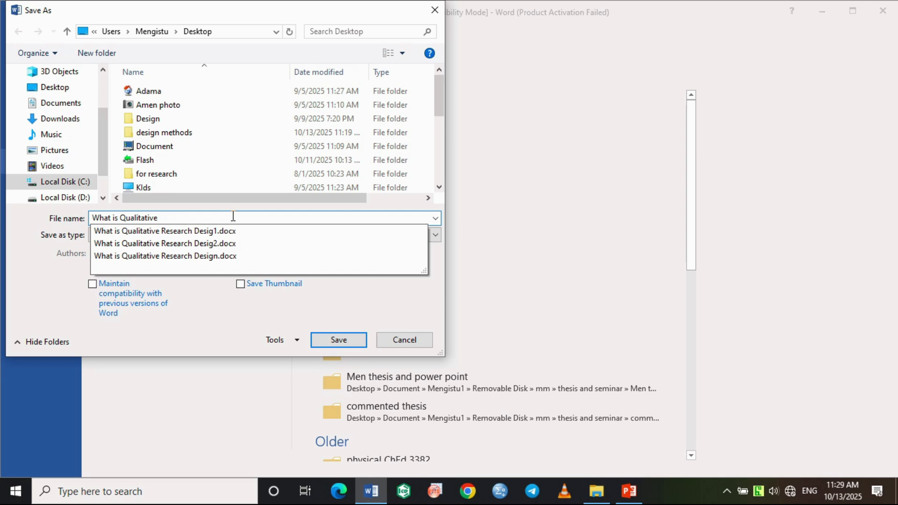
pyautogui.click(338, 340)
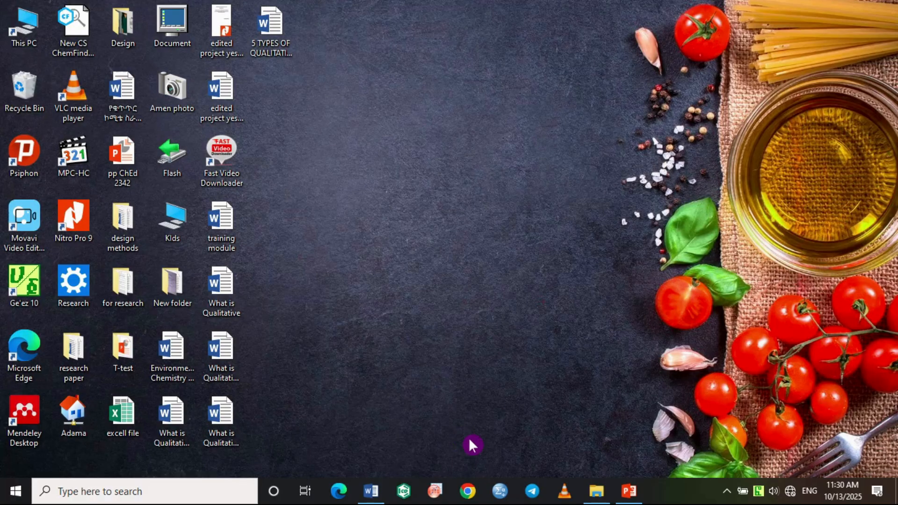
# Show the desktop and move the three new subdocument files to an empty area, apart from the other icons.
pyautogui.click(372, 491)
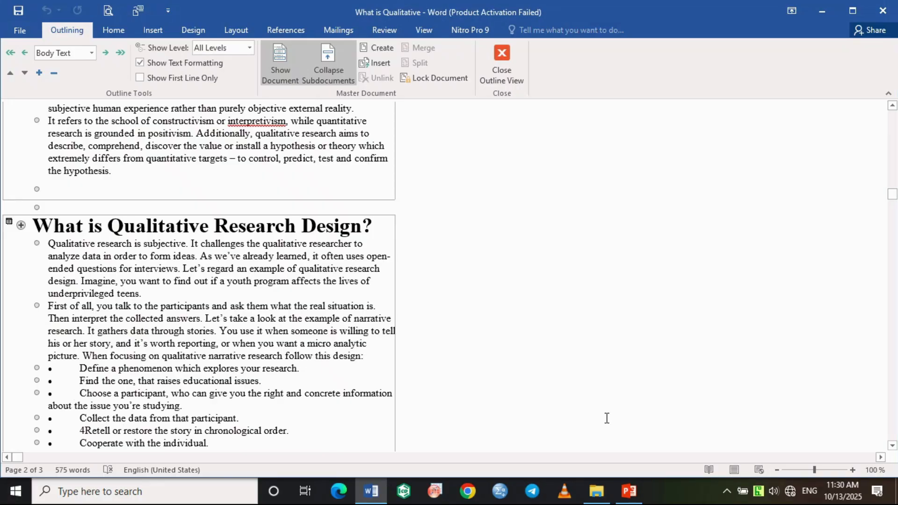
pyautogui.click(814, 14)
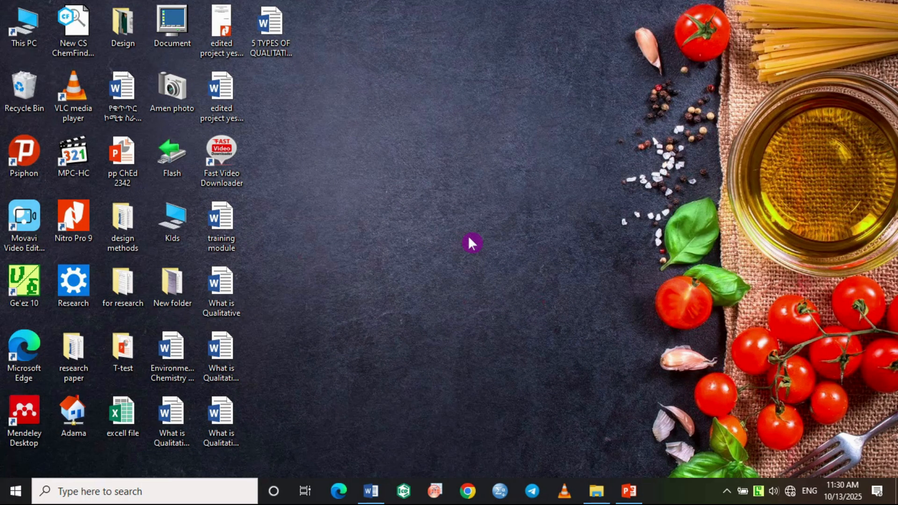
pyautogui.moveTo(260, 33); pyautogui.dragTo(380, 186)
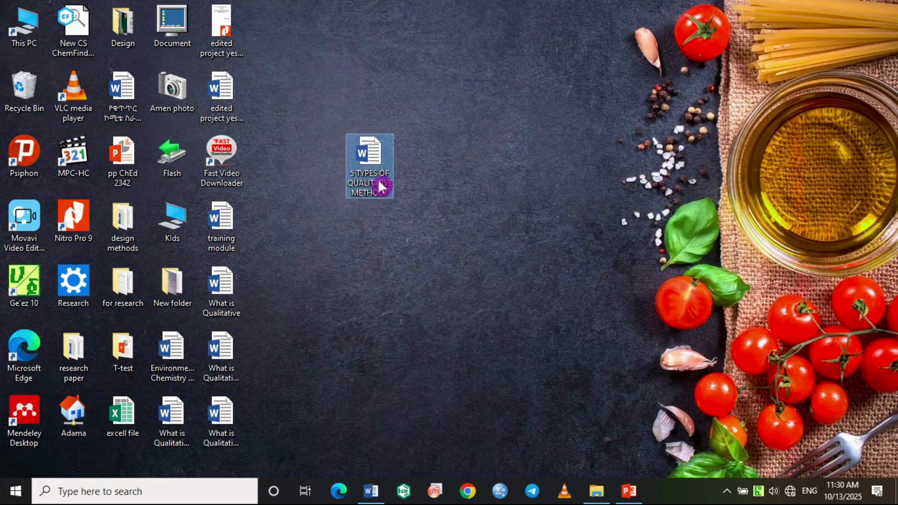
pyautogui.moveTo(218, 417); pyautogui.dragTo(293, 357)
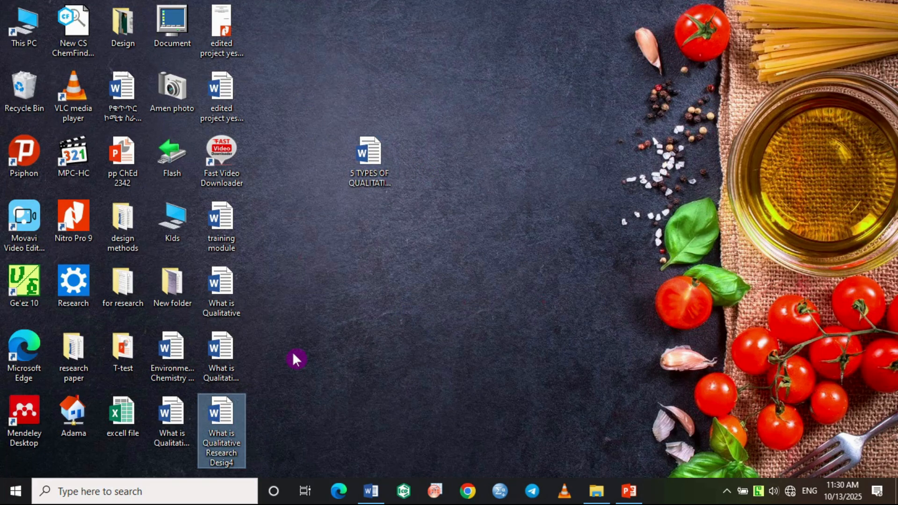
pyautogui.moveTo(222, 355); pyautogui.dragTo(378, 364)
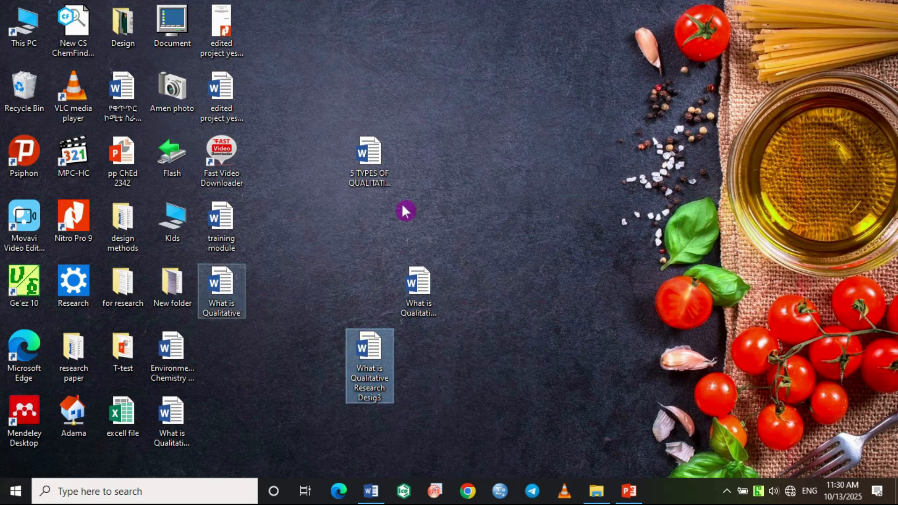
pyautogui.moveTo(405, 286); pyautogui.dragTo(454, 156)
pyautogui.click(372, 352)
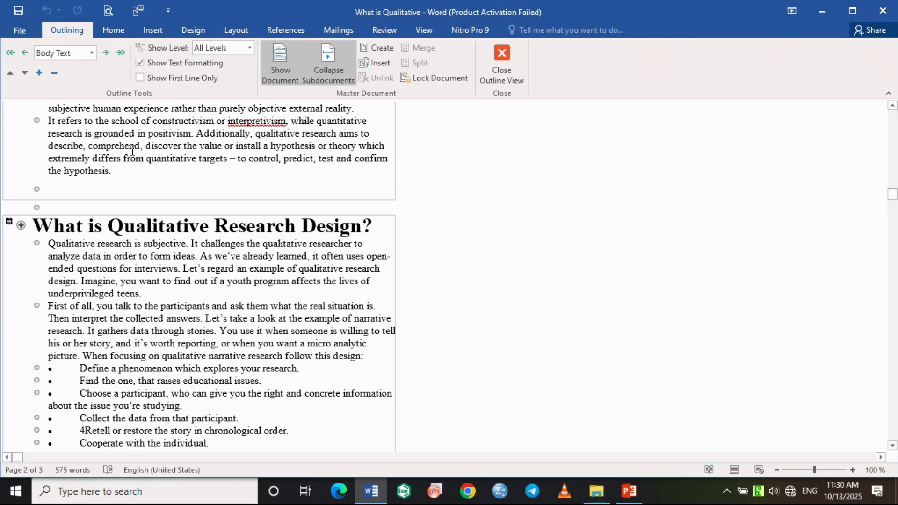
# Return to the master document and compare its three subdocument sections with the files on the desktop.
pyautogui.scroll(5, 104, 150)
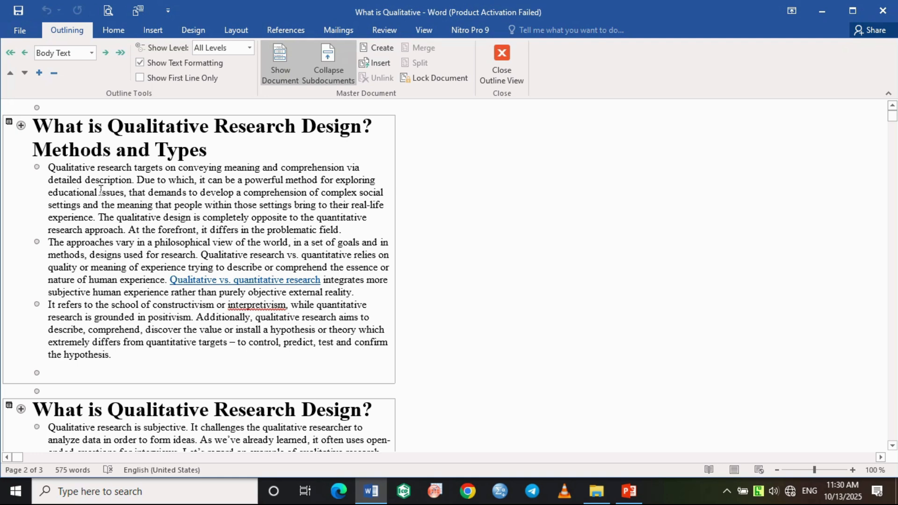
pyautogui.scroll(-4, 227, 251)
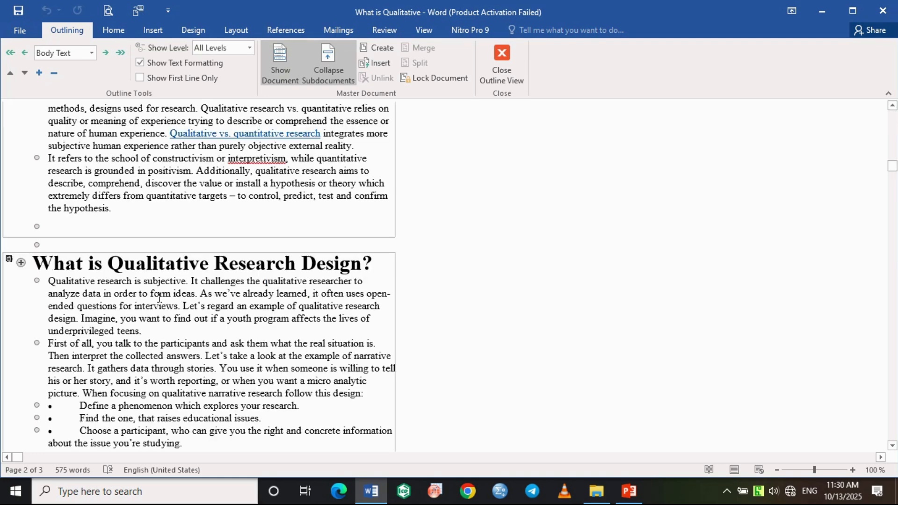
pyautogui.scroll(-8, 182, 320)
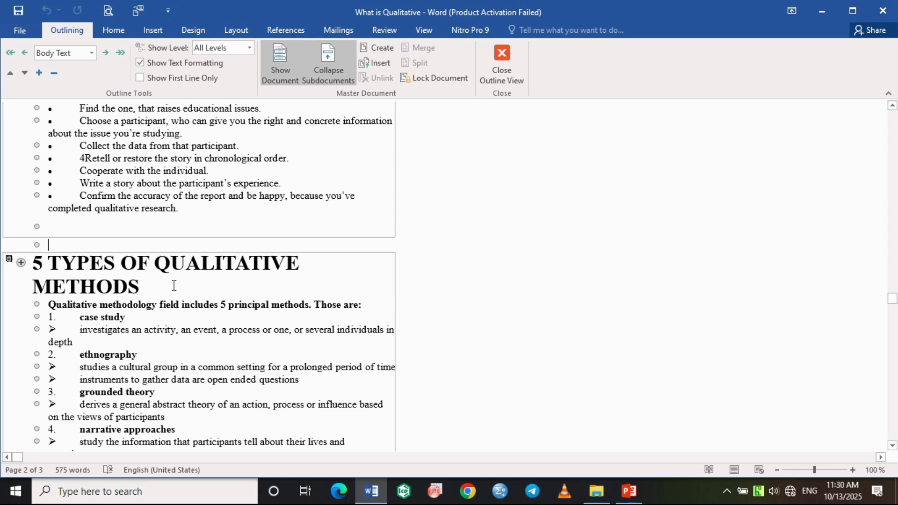
# Open the subdocument file "5 TYPES OF QUALITATIVE METHOD1" from the desktop to view its content.
pyautogui.click(823, 12)
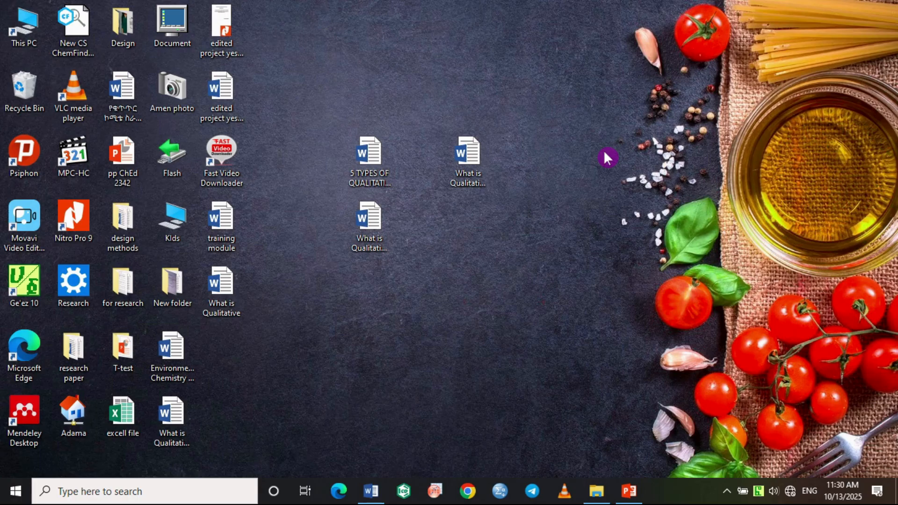
pyautogui.click(366, 227)
pyautogui.doubleClick(367, 154)
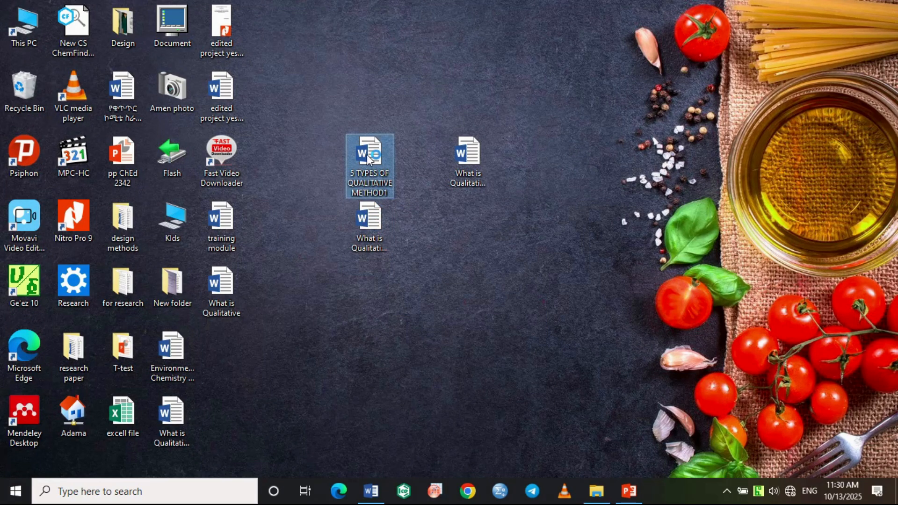
pyautogui.click(475, 153)
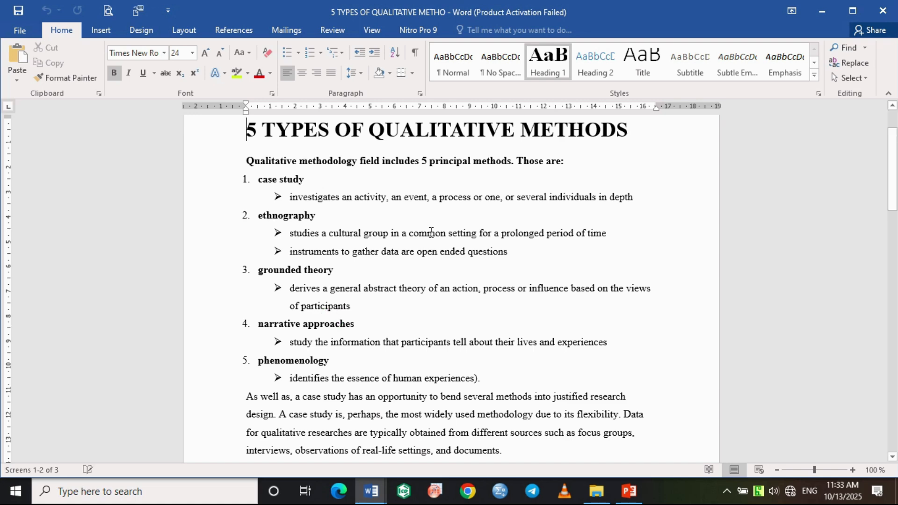
# Review the framed subdocument sections of the master document "What is Qualitative" from the last one back to the first.
pyautogui.scroll(2, 431, 233)
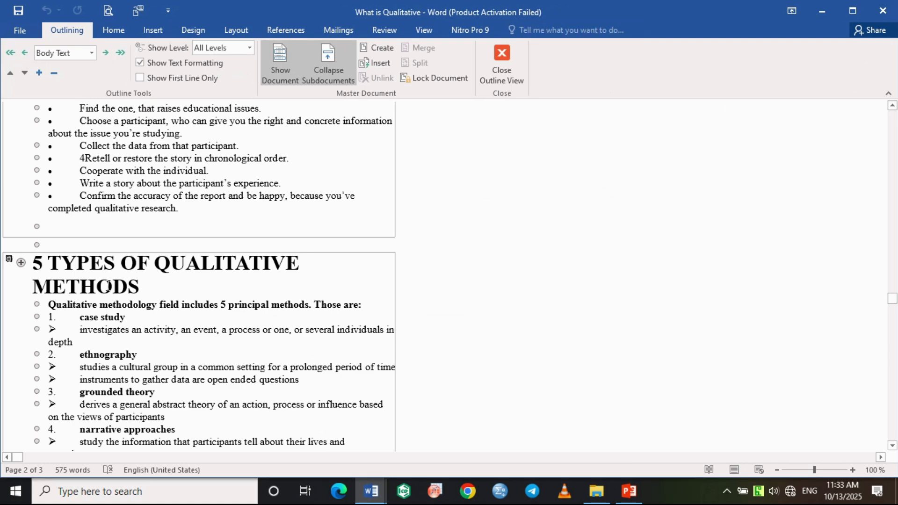
pyautogui.scroll(5, 108, 285)
pyautogui.scroll(-5, 112, 321)
pyautogui.scroll(7, 128, 265)
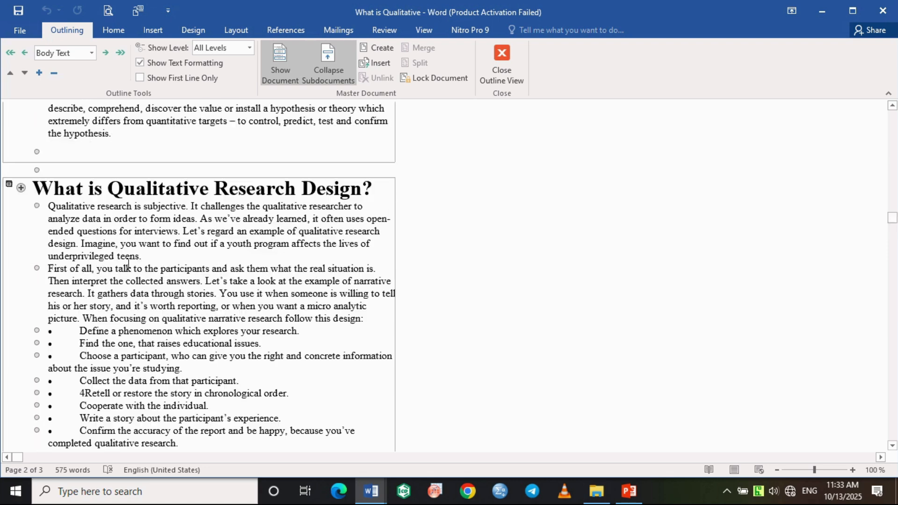
pyautogui.scroll(4, 131, 252)
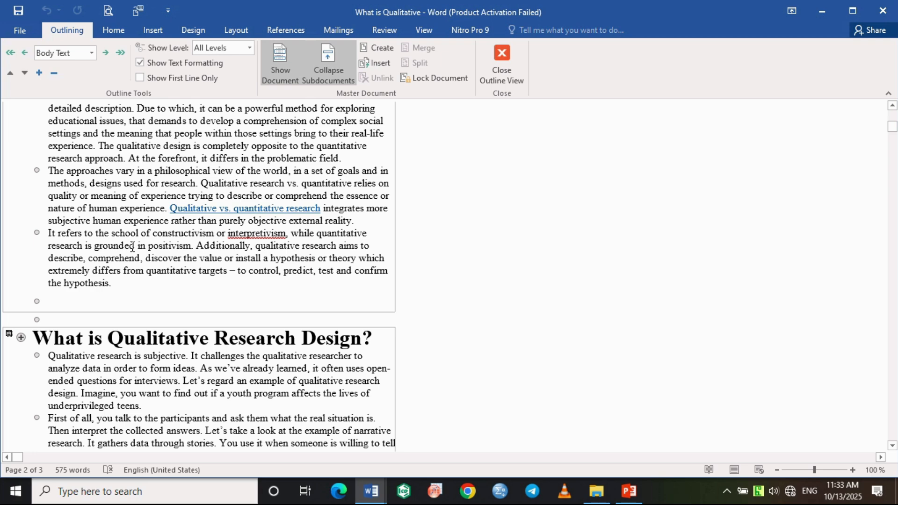
pyautogui.scroll(2, 132, 247)
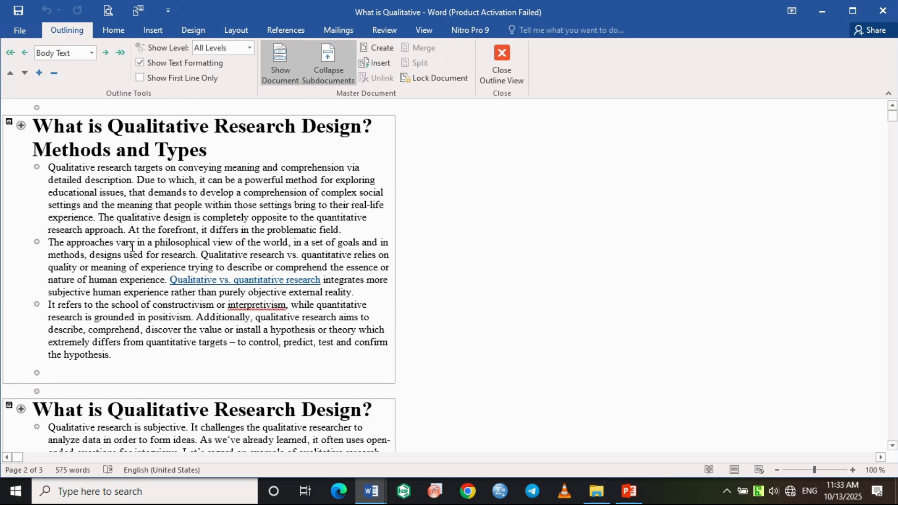
# Review the content of the open subdocument windows "What is Qualitative Research Desig", "What is Qualitative Research D" and "5 TYPES OF QUALITATIVE METHO".
pyautogui.click(374, 495)
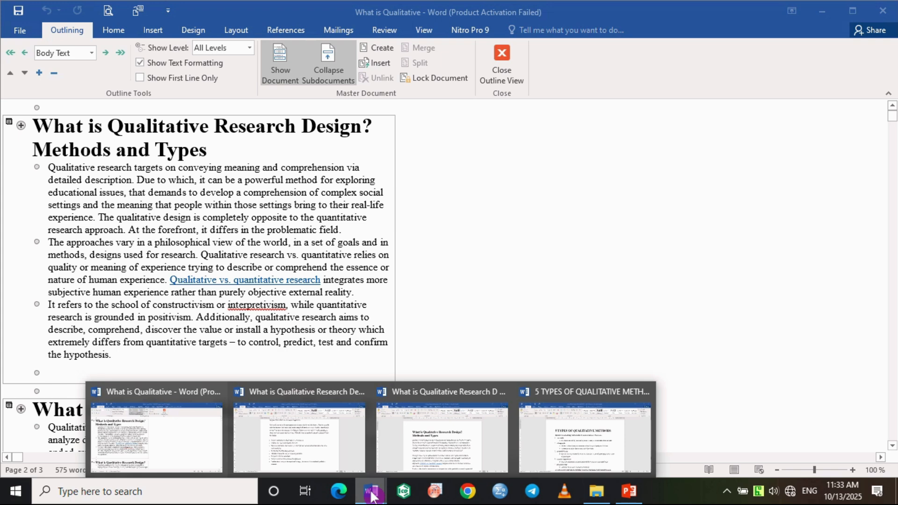
pyautogui.click(300, 437)
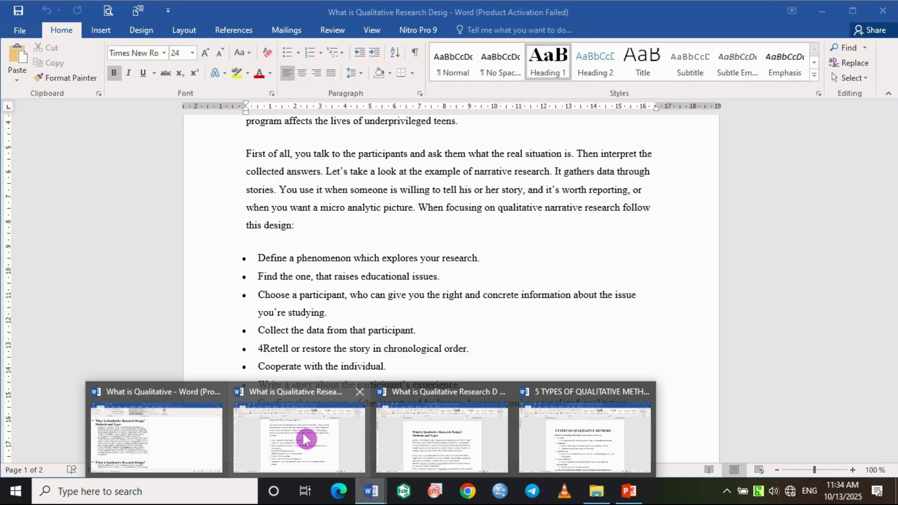
pyautogui.scroll(3, 384, 287)
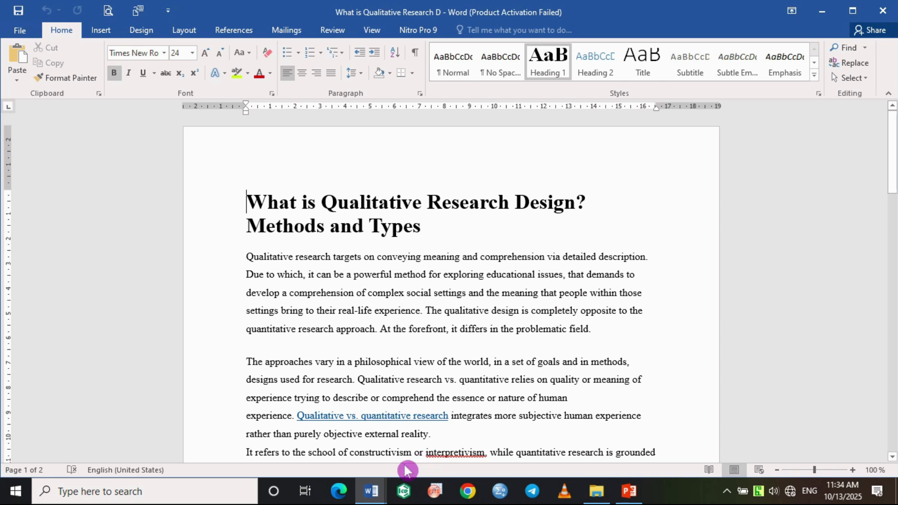
pyautogui.moveTo(371, 492)
pyautogui.click(587, 453)
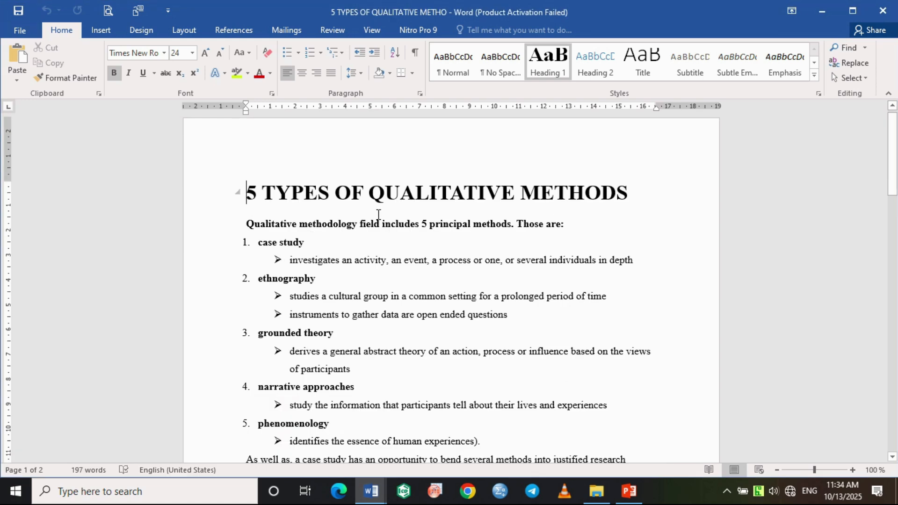
pyautogui.scroll(-4, 379, 216)
pyautogui.scroll(-1, 378, 216)
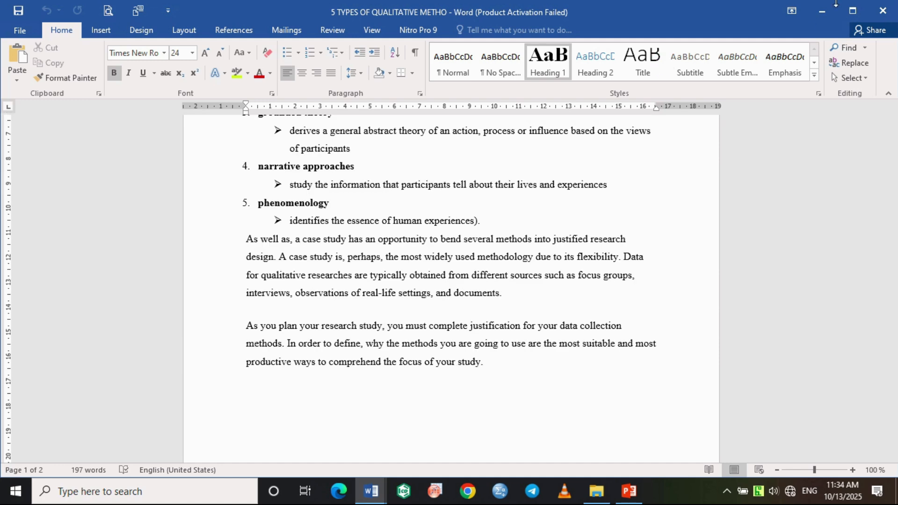
# Minimize the document window and move the three separated subdocument files together further into the empty area of the desktop.
pyautogui.click(821, 11)
pyautogui.moveTo(314, 94); pyautogui.dragTo(507, 317)
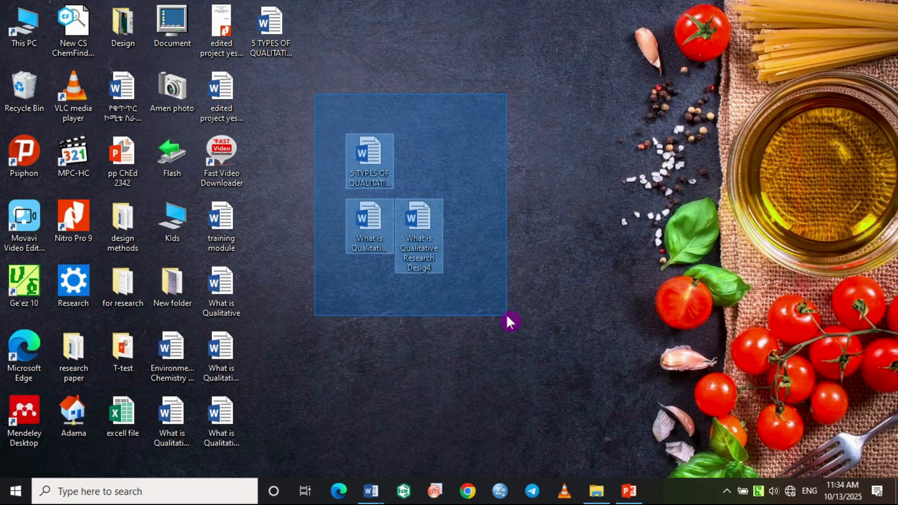
pyautogui.moveTo(508, 317); pyautogui.dragTo(507, 317)
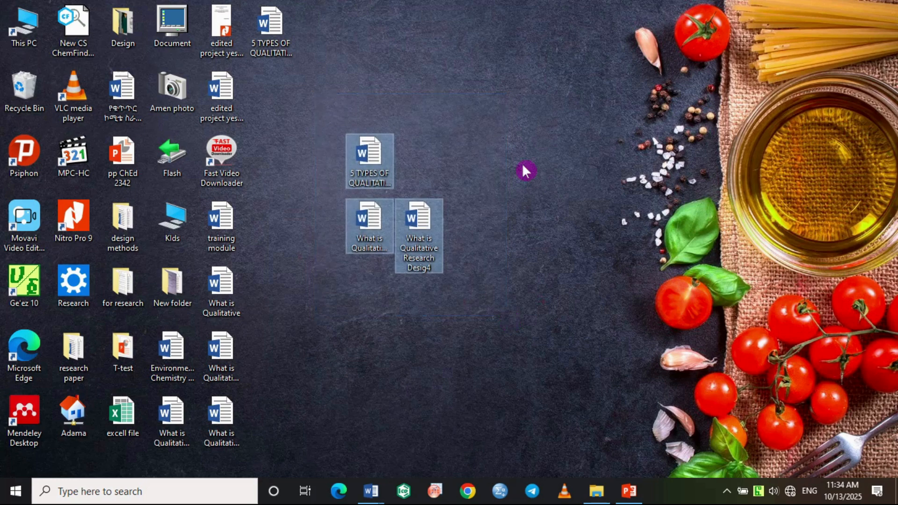
pyautogui.click(468, 201)
pyautogui.moveTo(351, 97); pyautogui.dragTo(467, 357)
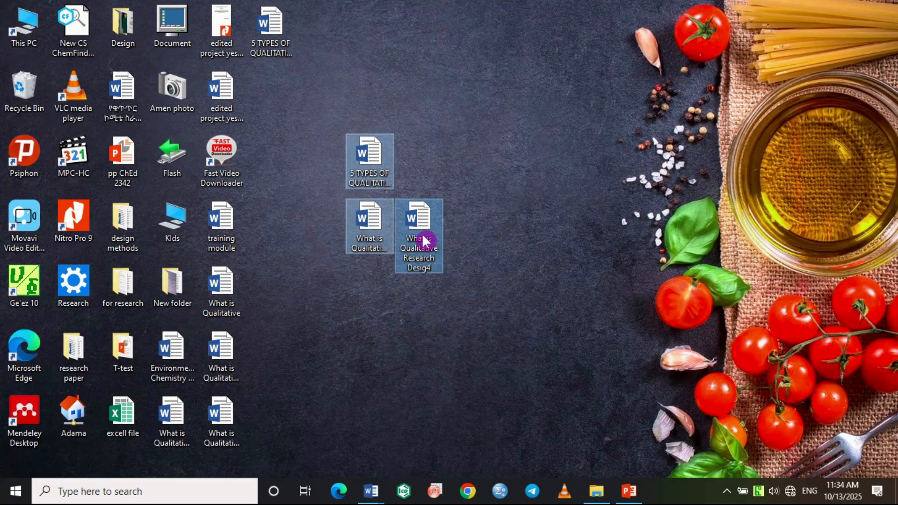
pyautogui.moveTo(421, 234); pyautogui.dragTo(514, 189)
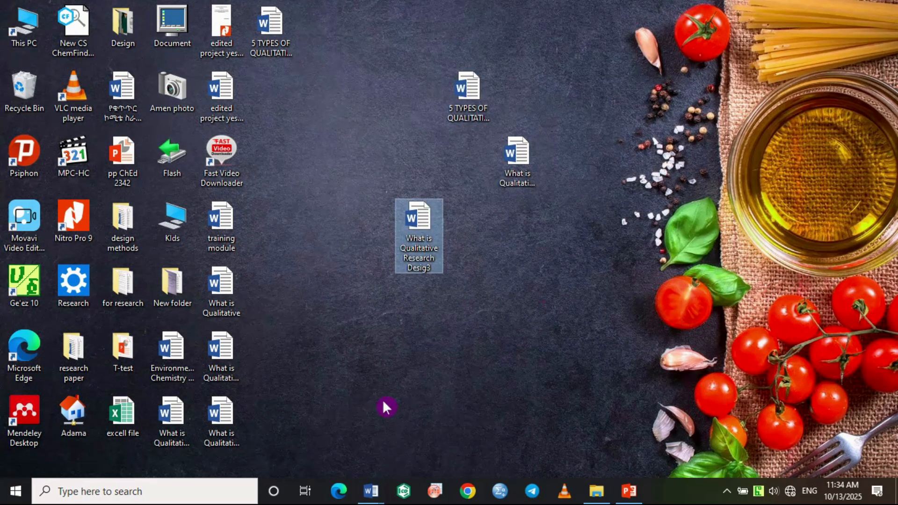